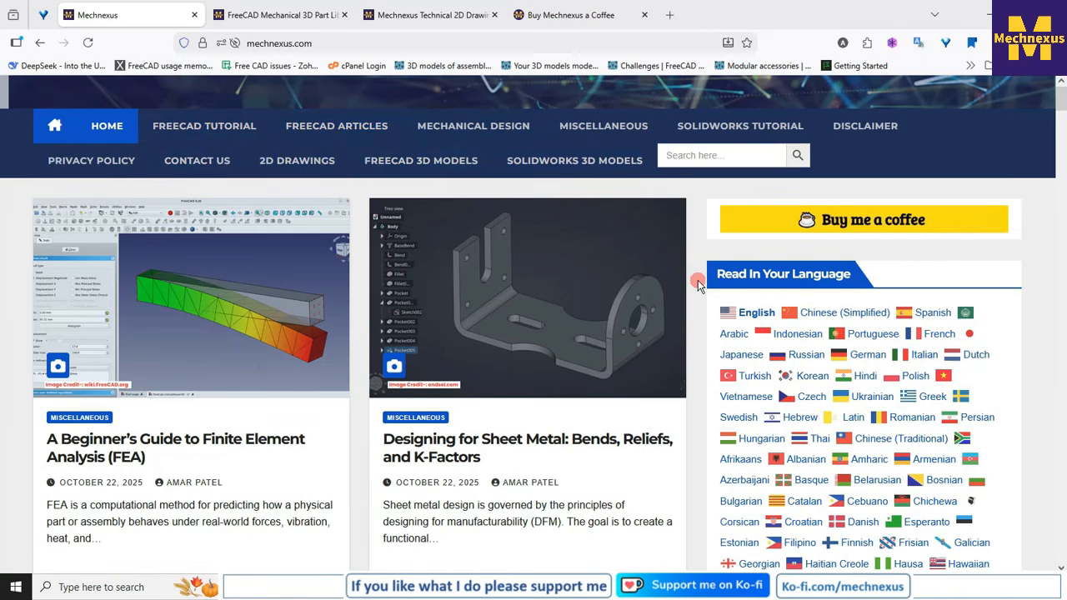
- Look through the mechanical design articles listed on the Mechnexus home page
scroll(699, 285, "down", 2)
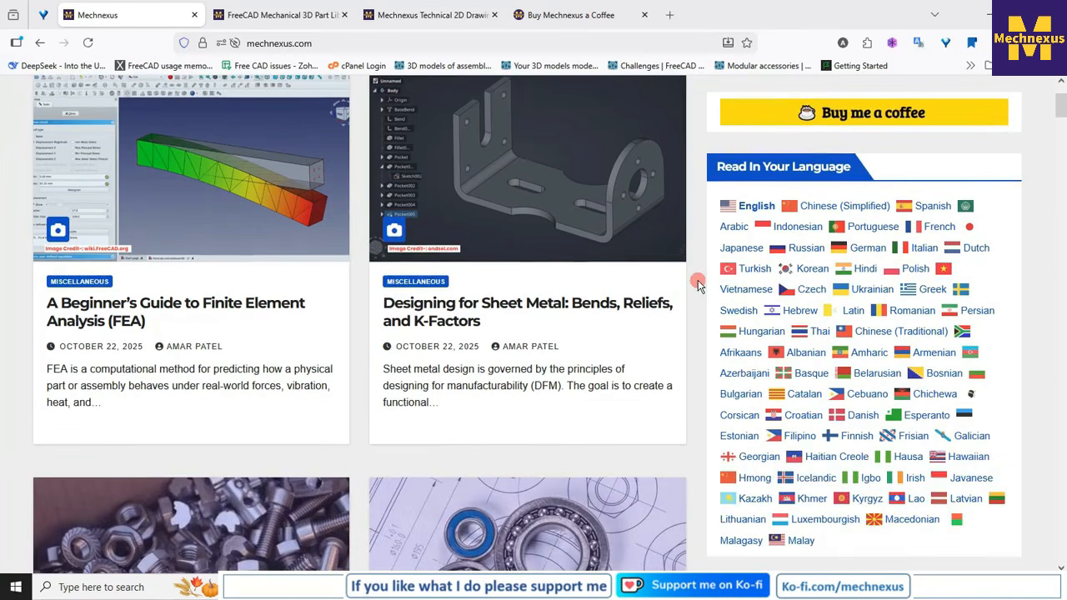
scroll(698, 285, "down", 5)
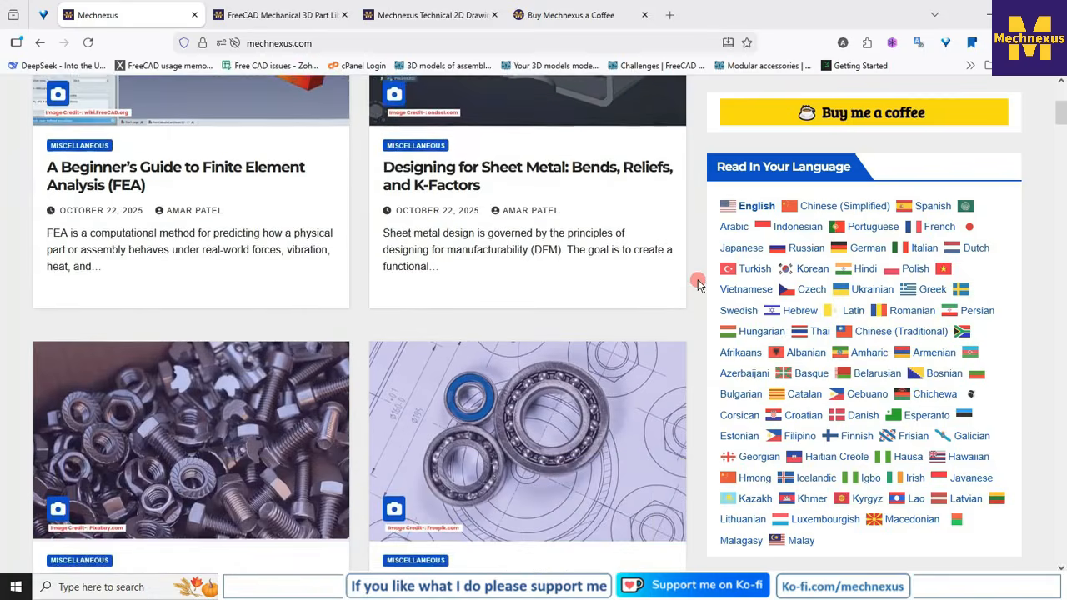
scroll(699, 285, "down", 2)
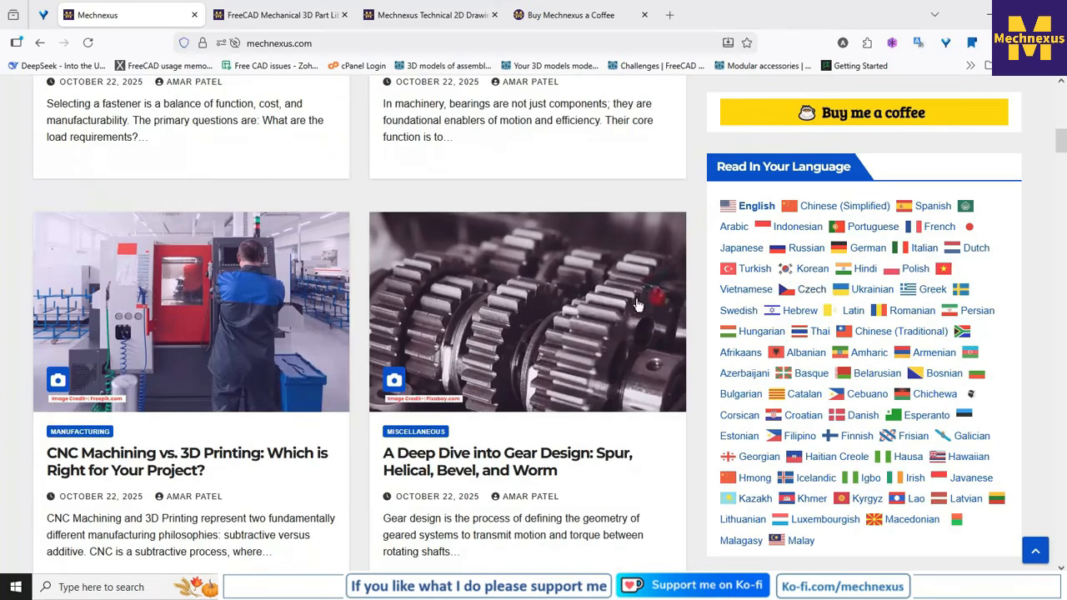
scroll(667, 302, "up", 2)
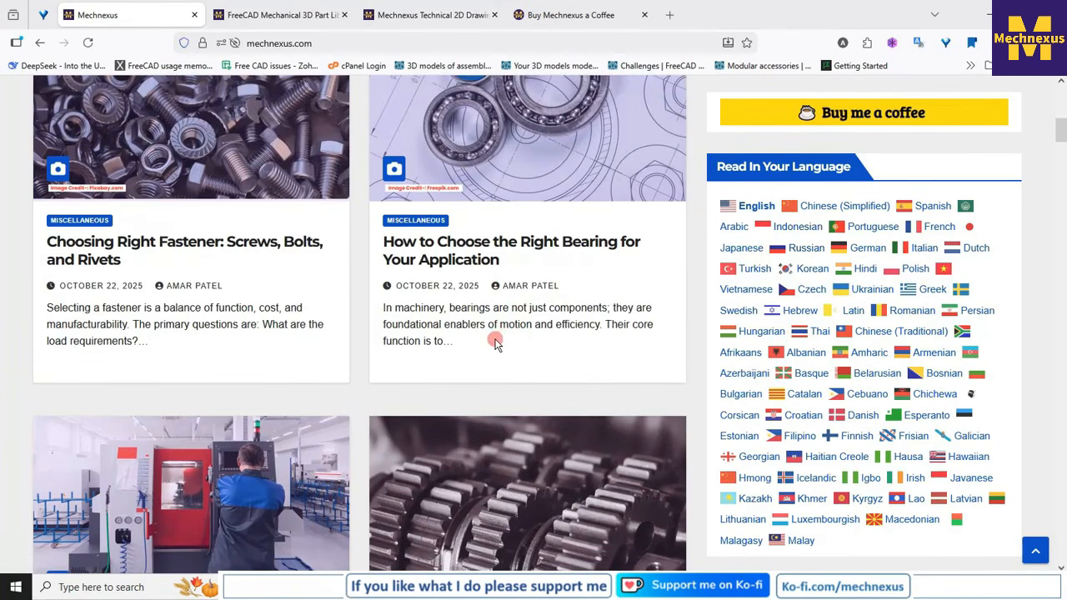
scroll(495, 344, "up", 1)
scroll(495, 343, "up", 6)
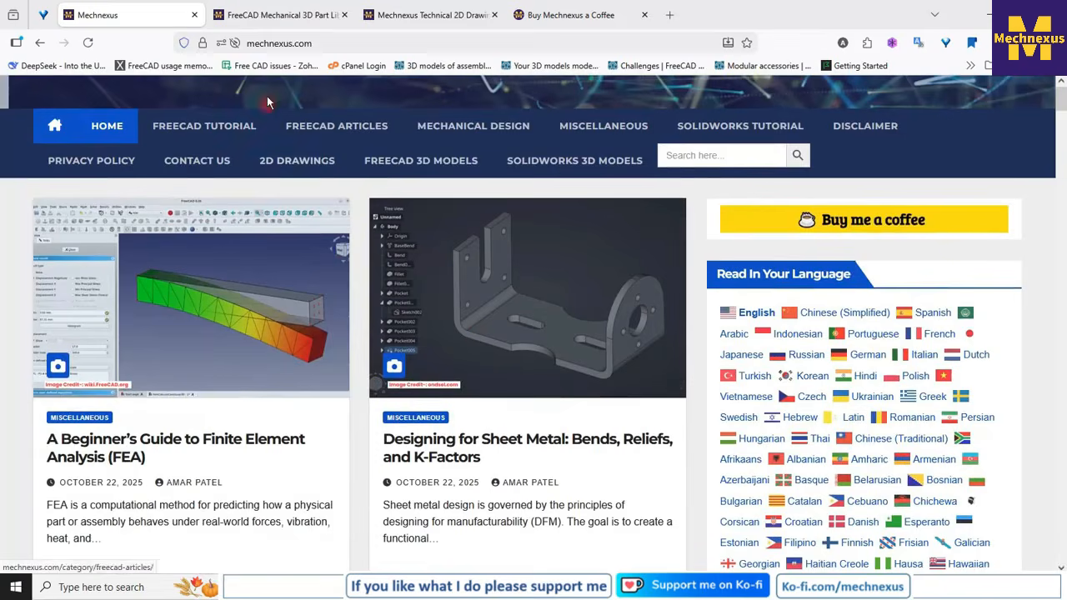
- Browse the part models in the FreeCAD Mechanical 3D Part Library and view the download folder of model 22
left_click(280, 25)
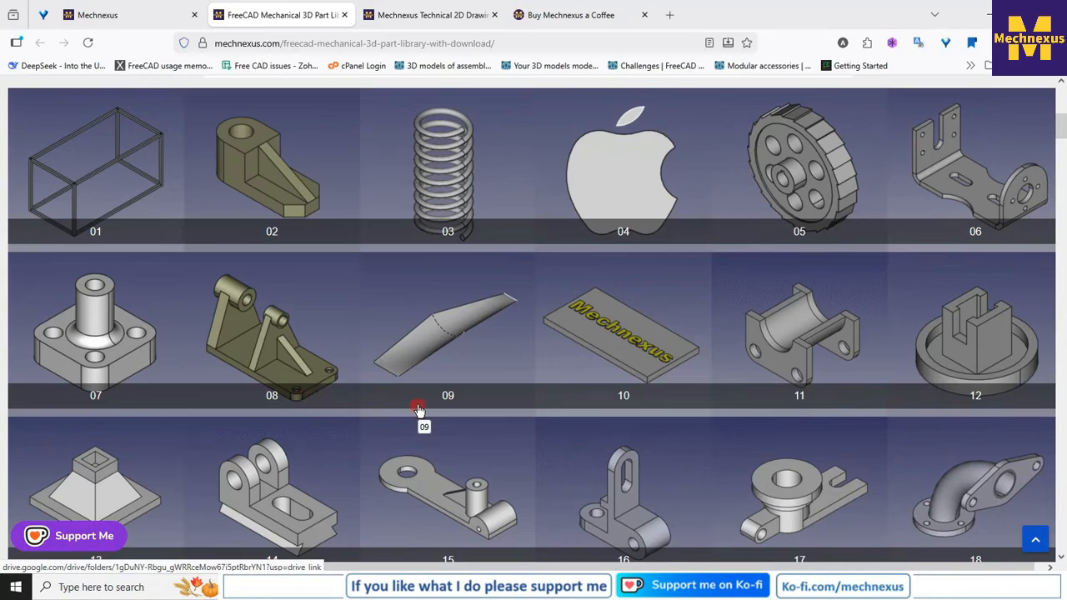
scroll(419, 409, "down", 3)
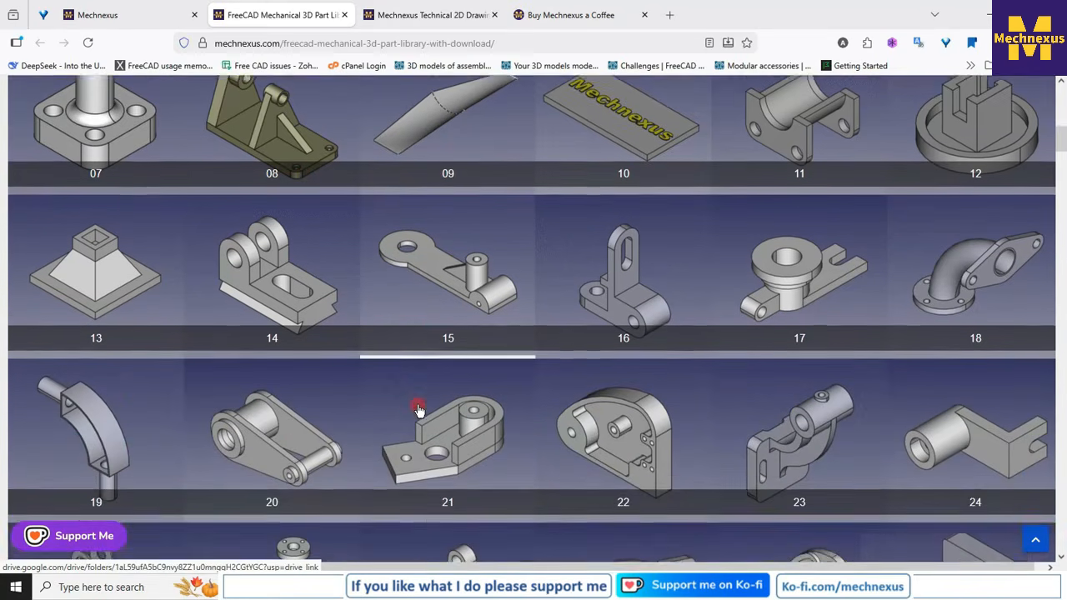
scroll(417, 408, "up", 3)
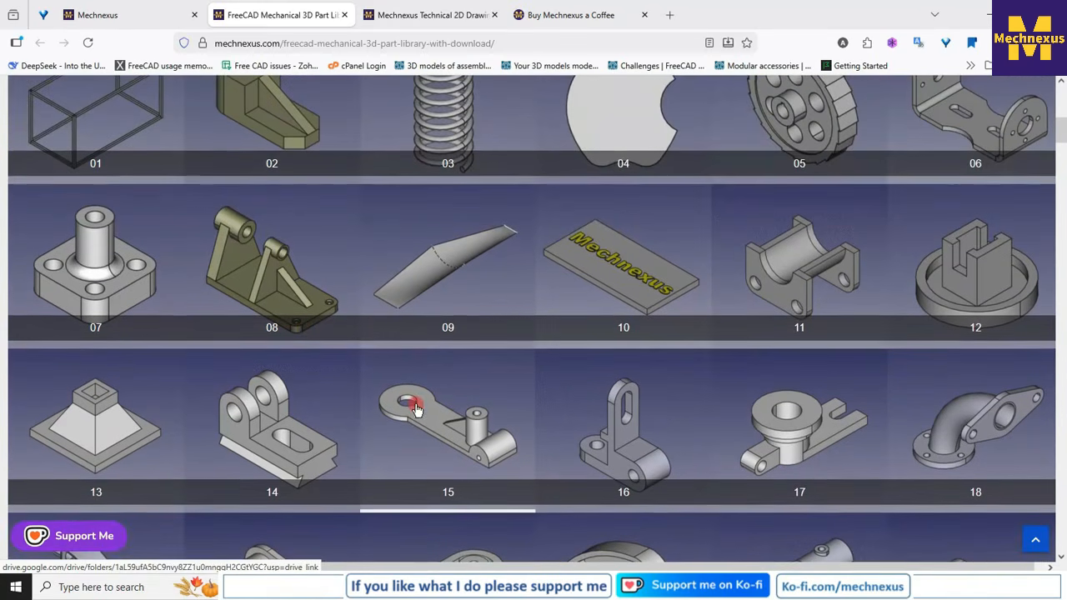
left_click(139, 14)
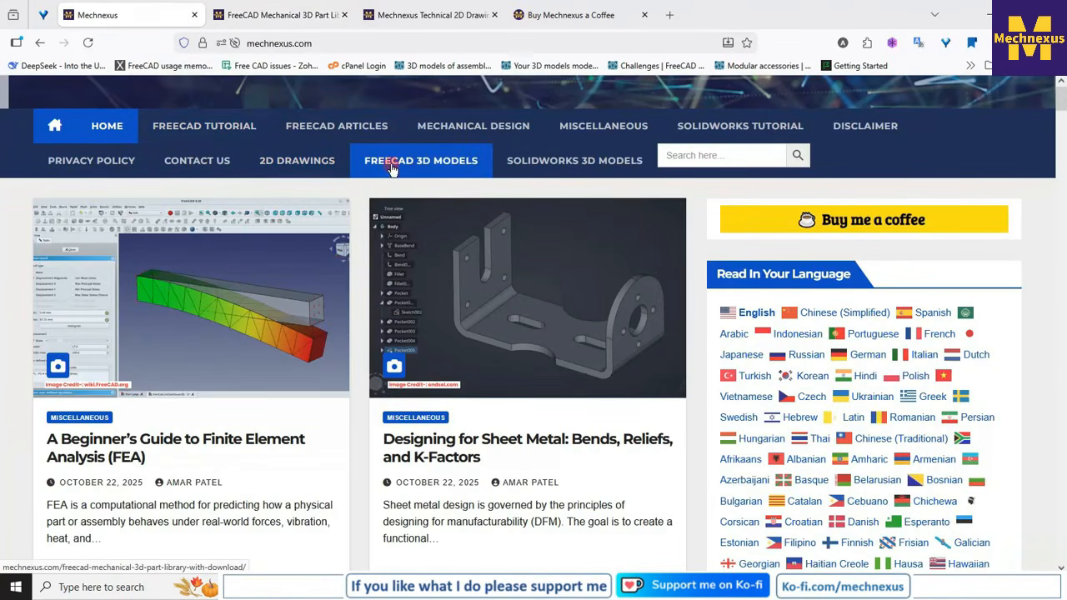
left_click(272, 18)
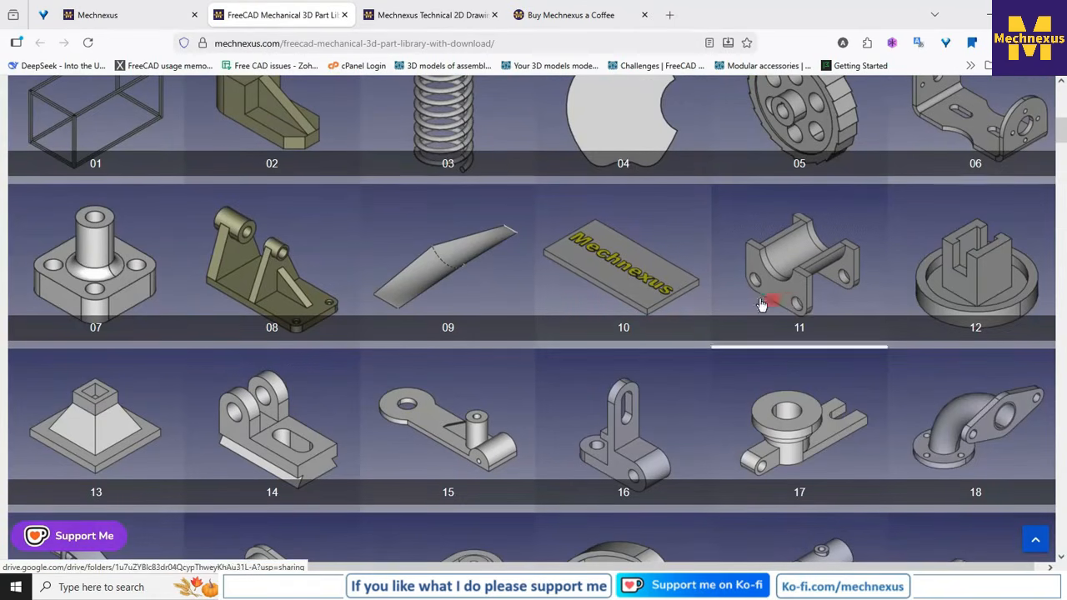
scroll(638, 326, "down", 4)
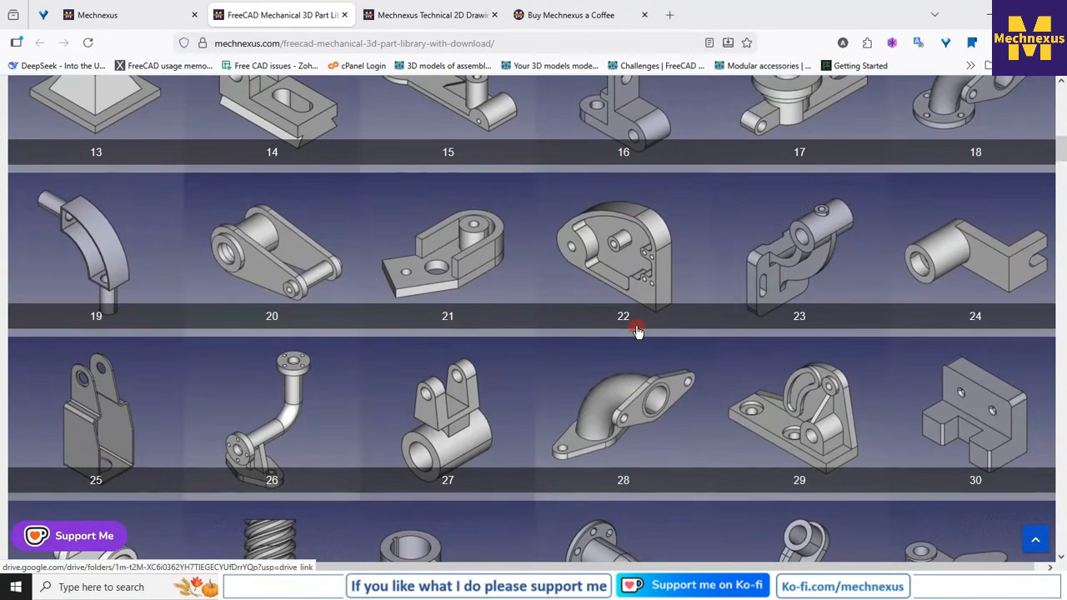
scroll(621, 315, "down", 2)
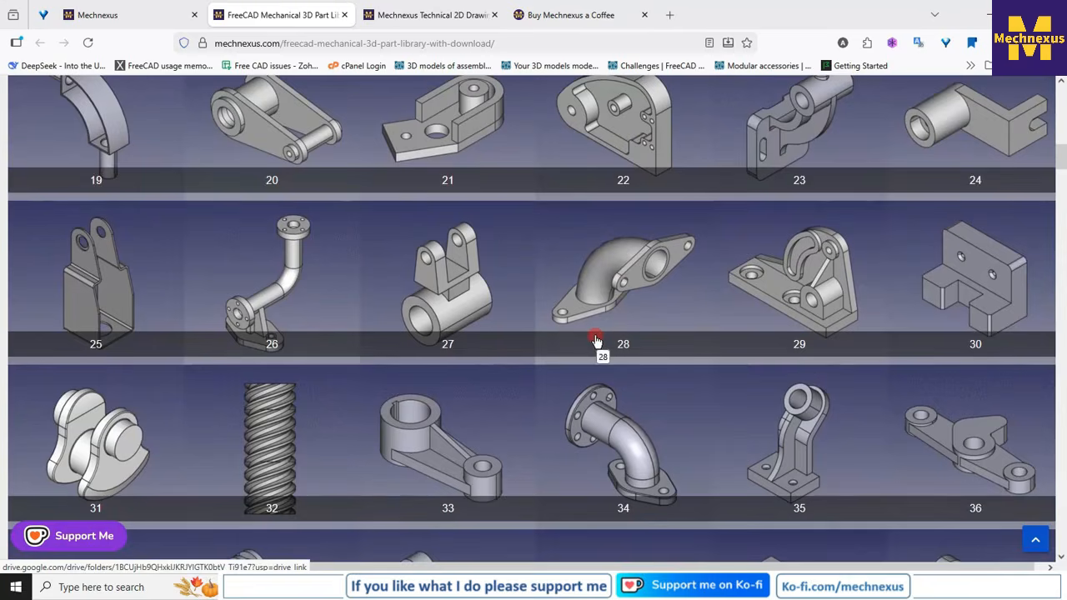
scroll(597, 340, "up", 2)
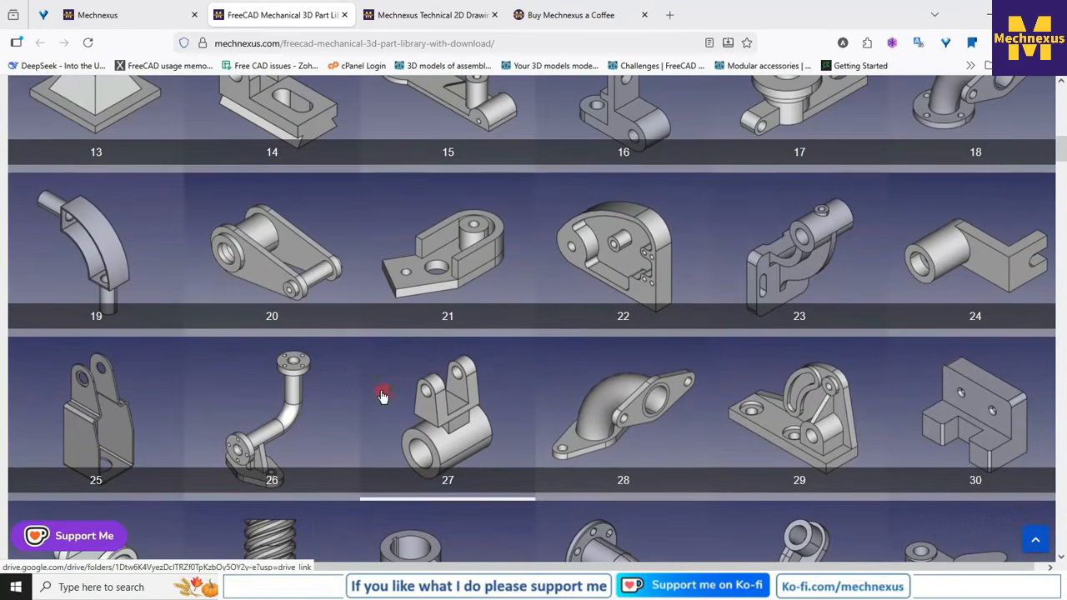
left_click(607, 251)
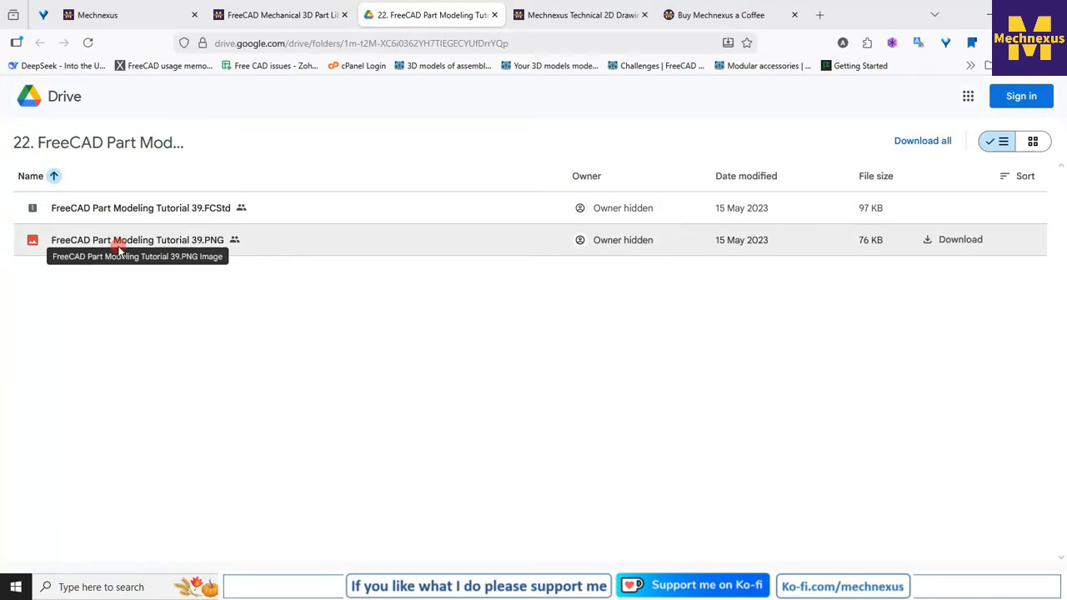
left_click(494, 15)
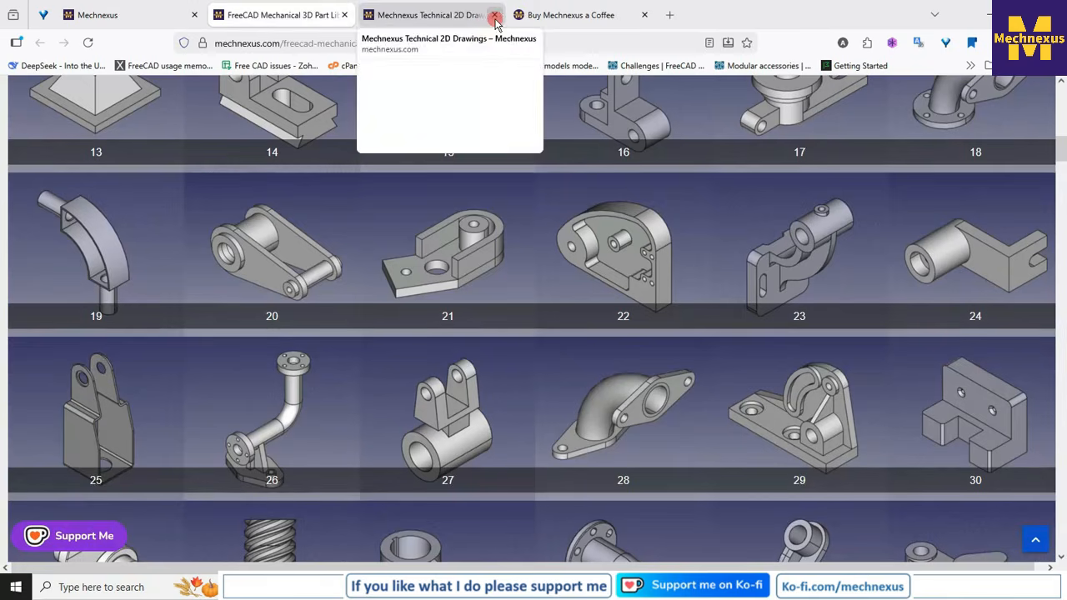
- View the Mechnexus technical 2D drawings page and examine the PDF of "06. Drawing Of Housing"
left_click(406, 15)
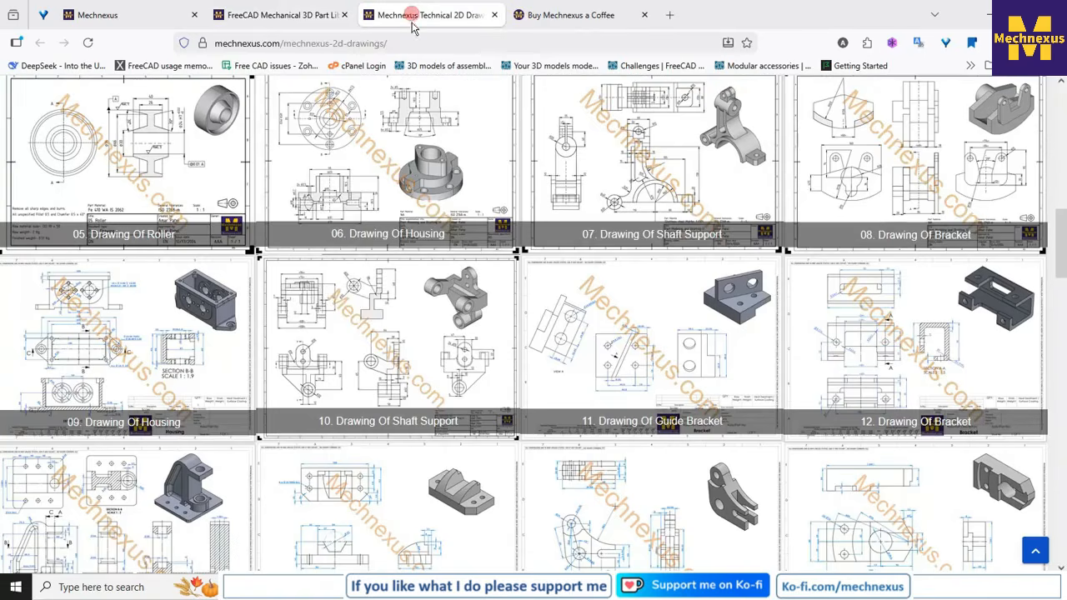
left_click(119, 15)
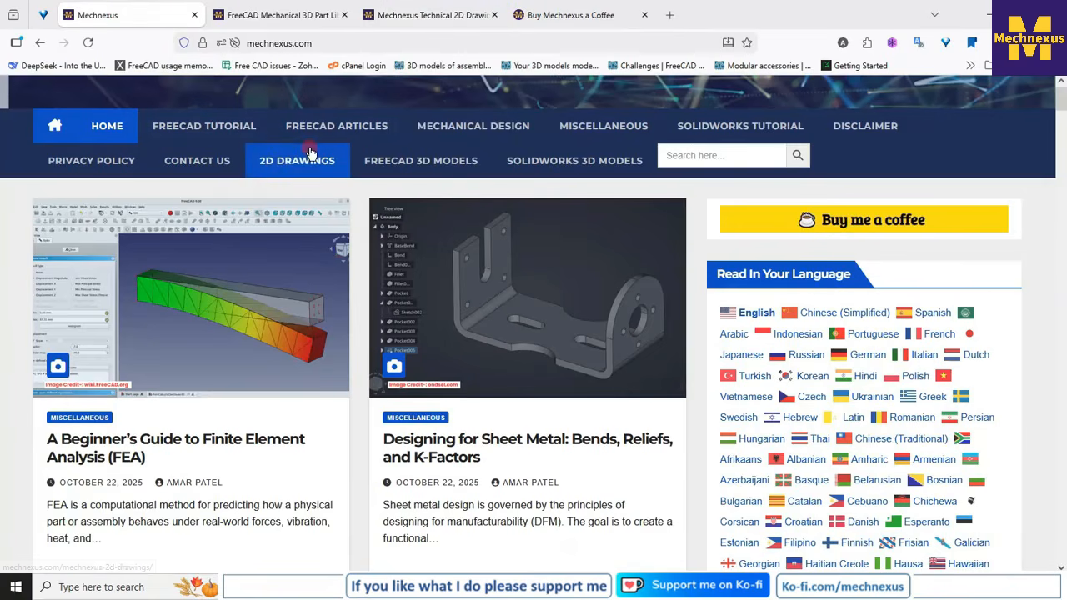
left_click(265, 165)
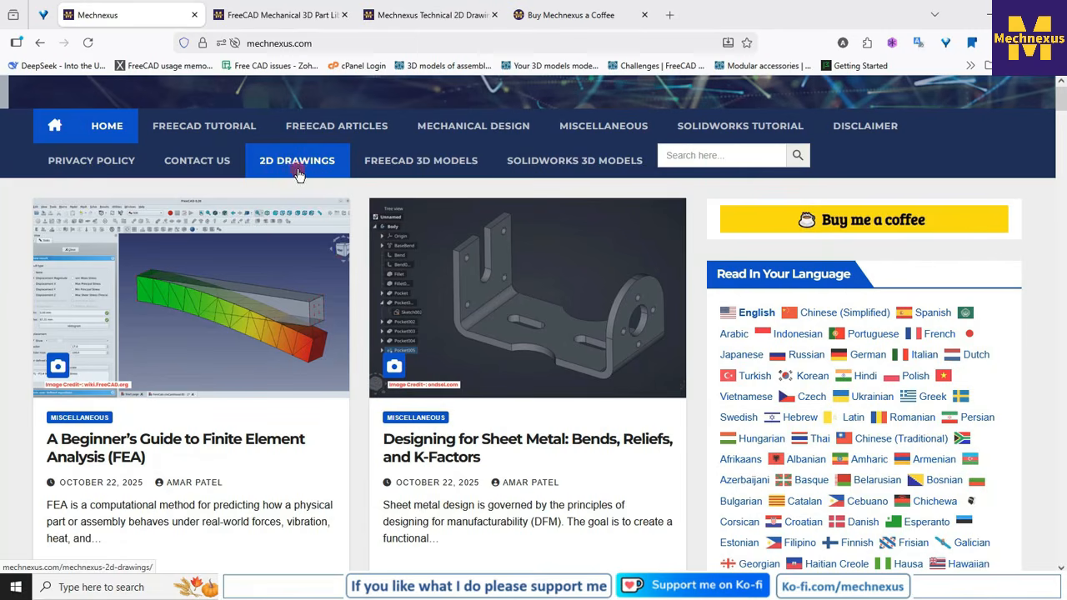
left_click(419, 17)
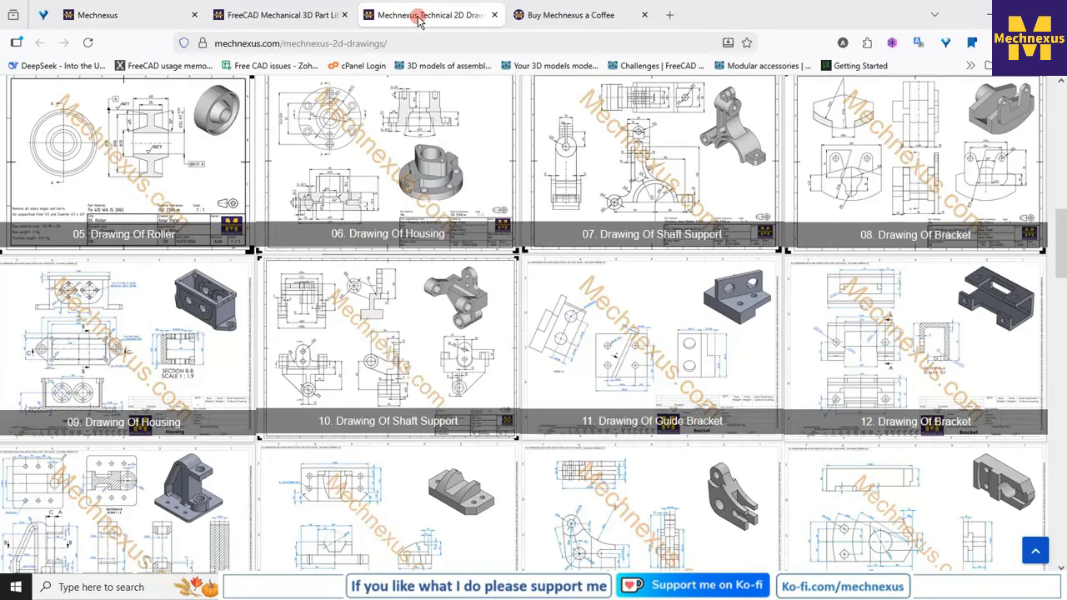
left_click(349, 197)
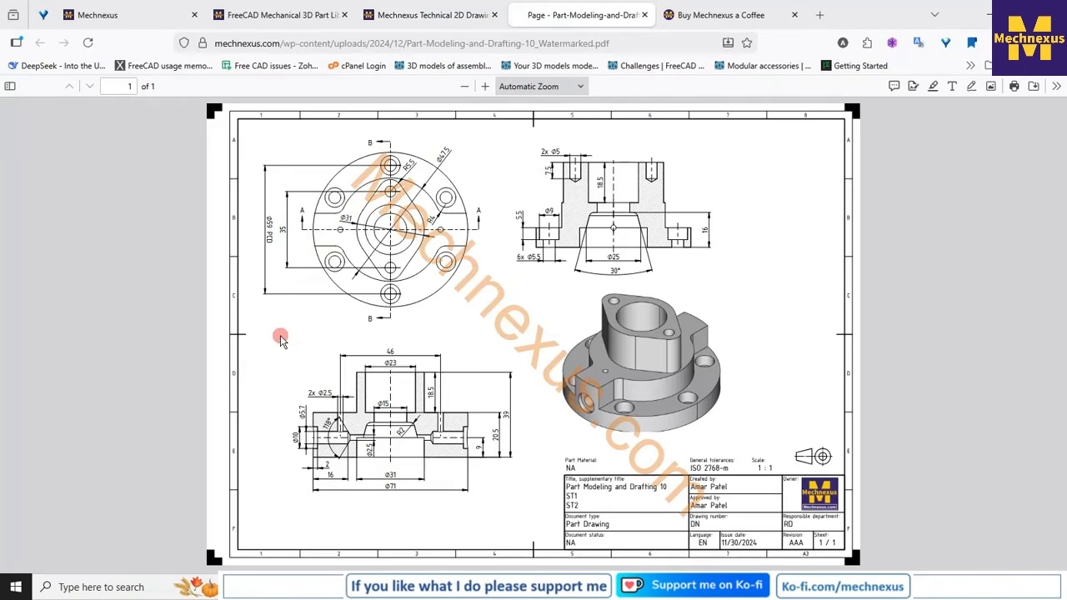
left_click(643, 15)
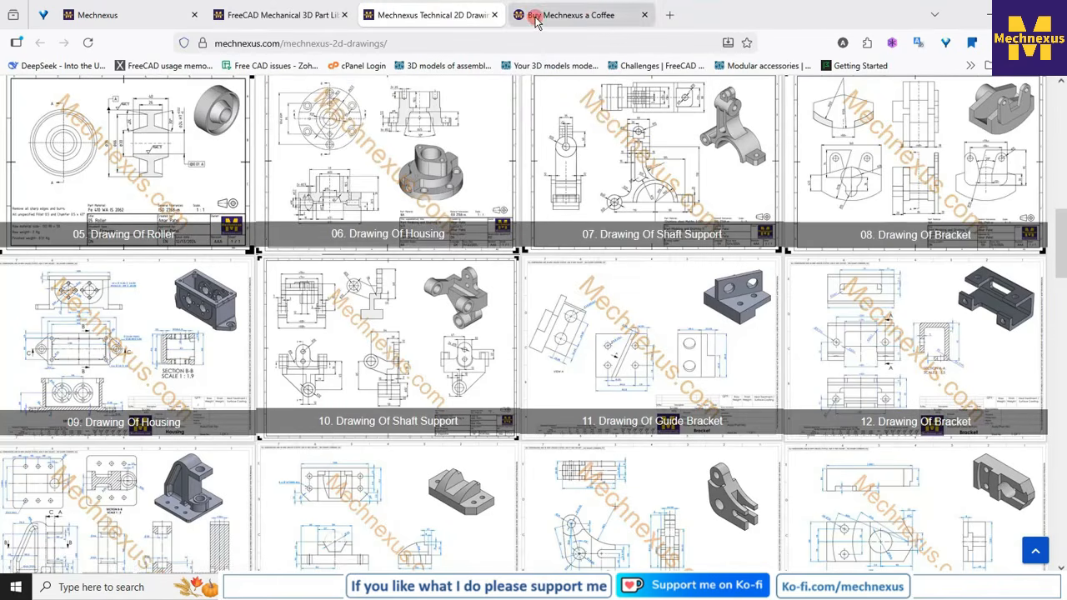
- Open the shop on the Mechnexus Ko-fi page and look through the offered drawings, course and FreeCAD assemblies
left_click(536, 18)
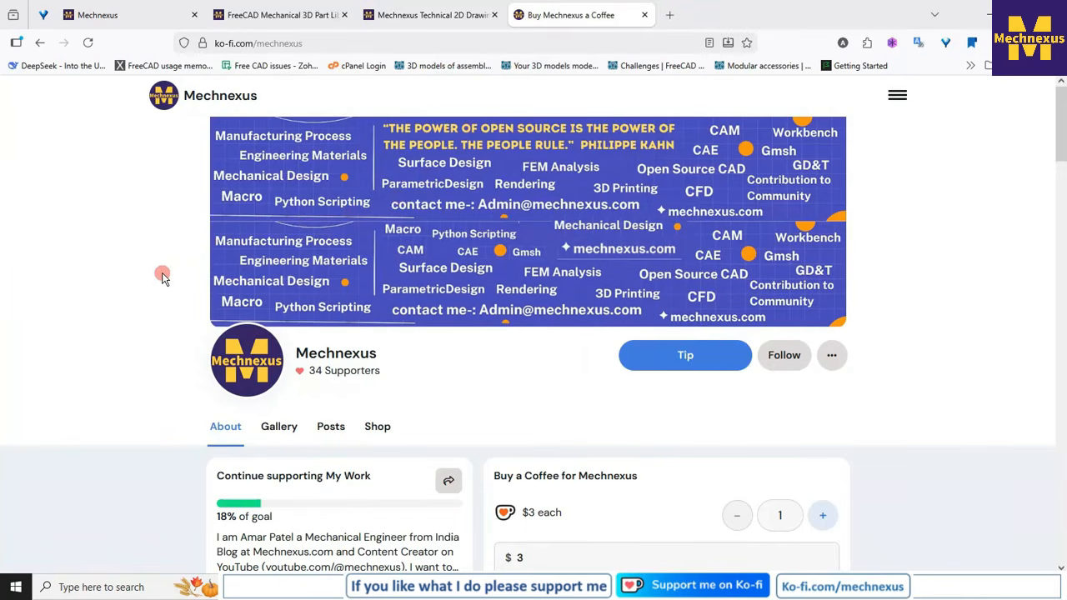
scroll(163, 278, "down", 2)
scroll(164, 278, "down", 1)
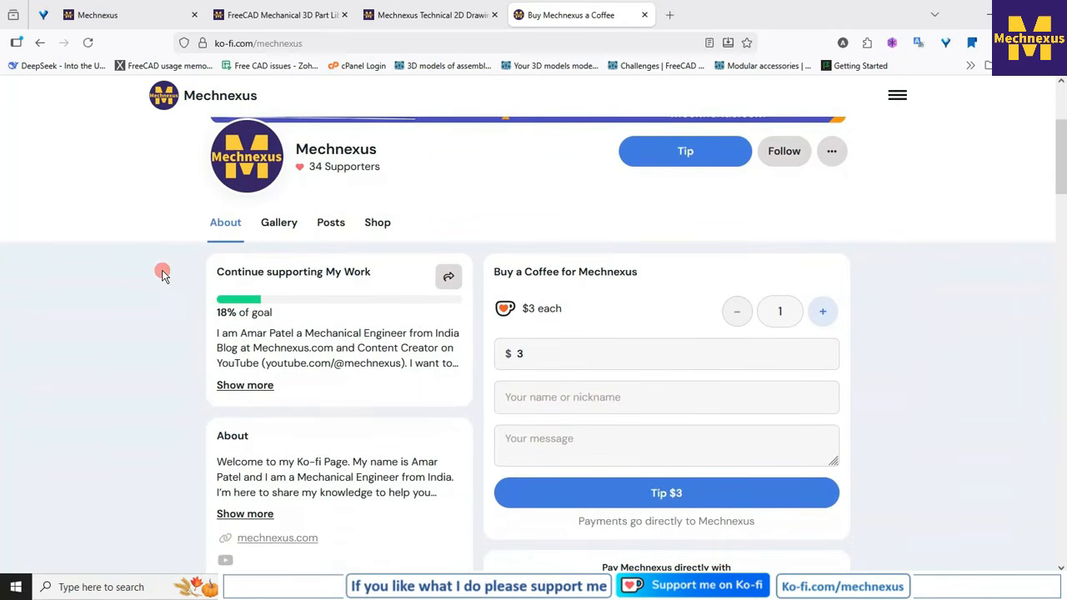
left_click(380, 223)
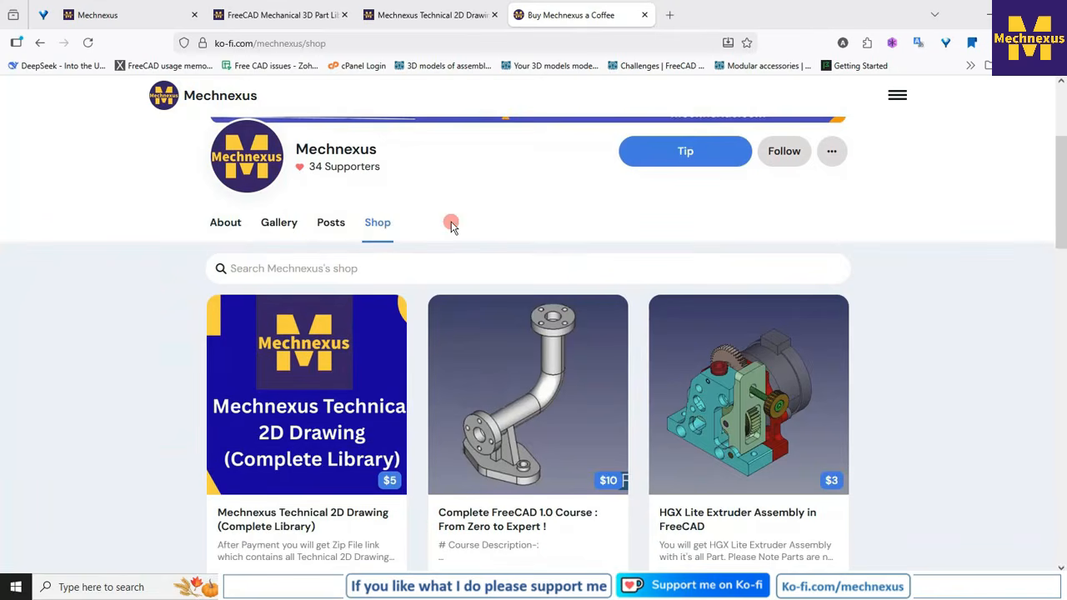
scroll(450, 224, "down", 4)
scroll(450, 227, "down", 1)
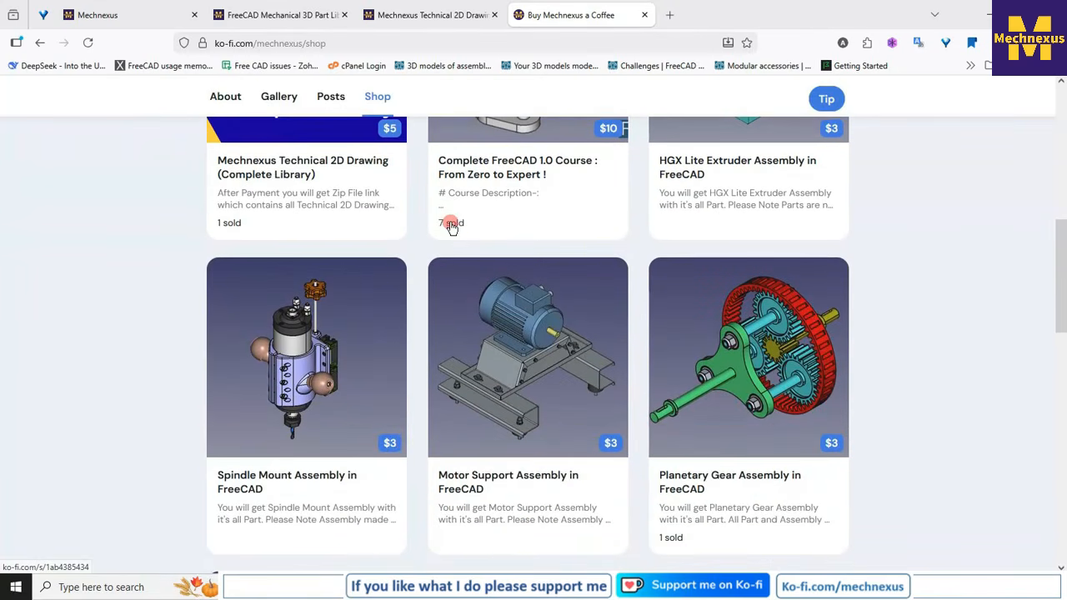
scroll(451, 227, "down", 1)
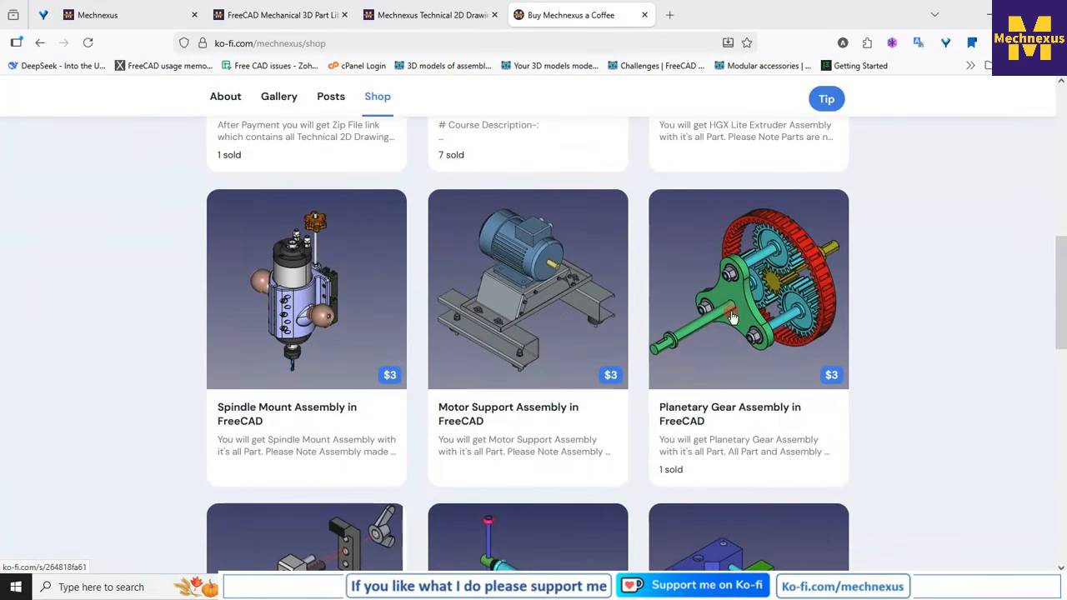
scroll(691, 305, "down", 3)
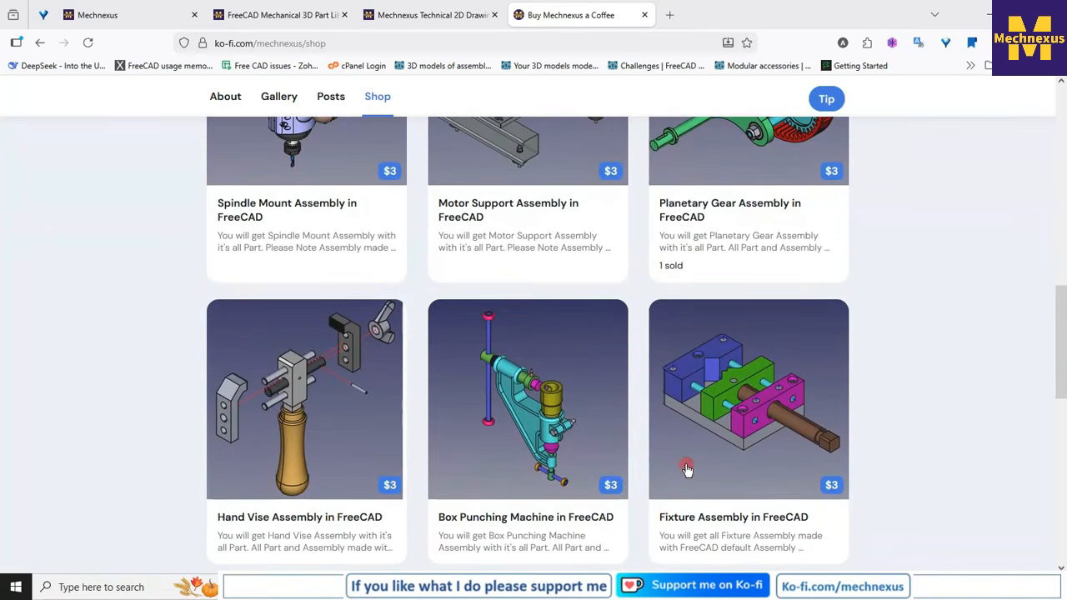
scroll(687, 469, "up", 8)
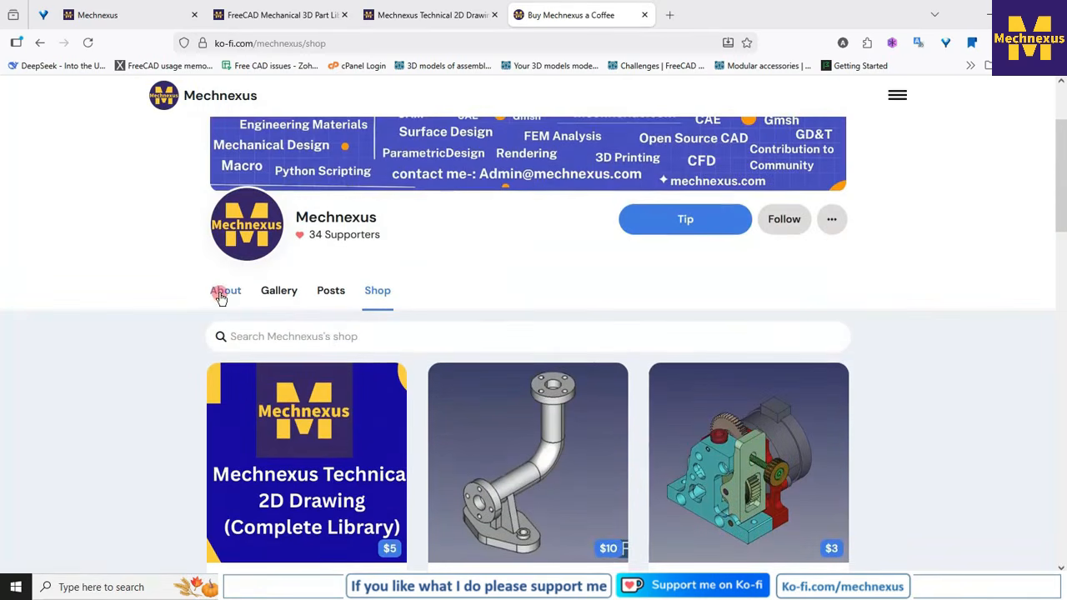
left_click(220, 295)
scroll(173, 296, "up", 2)
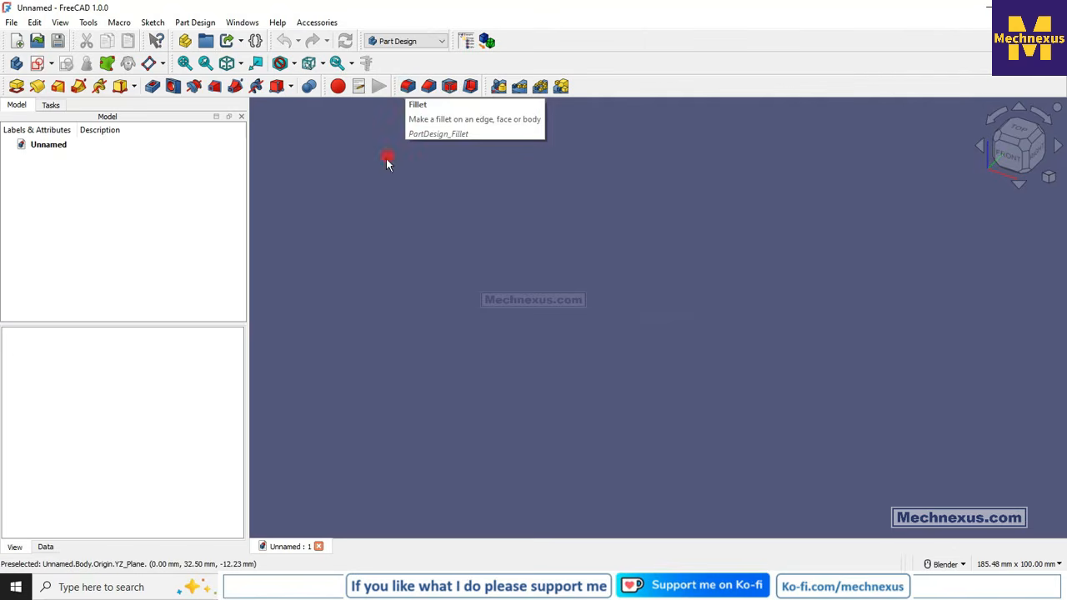
- In FreeCAD's Part Design workbench, create a new body, show its origin planes and start a sketch on the XY plane
left_click(14, 68)
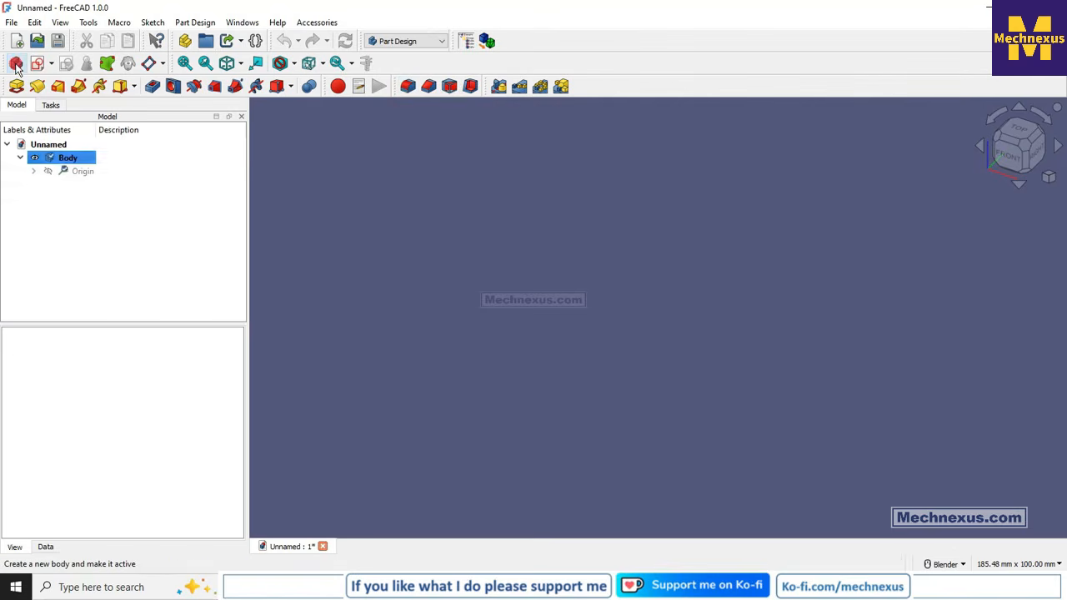
key("space")
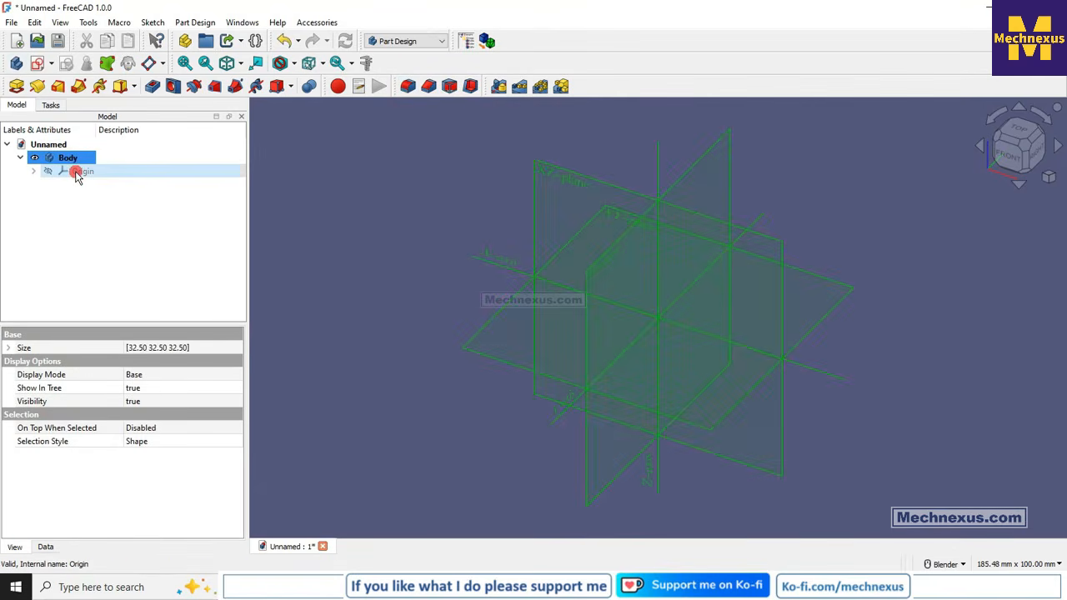
left_click(506, 308)
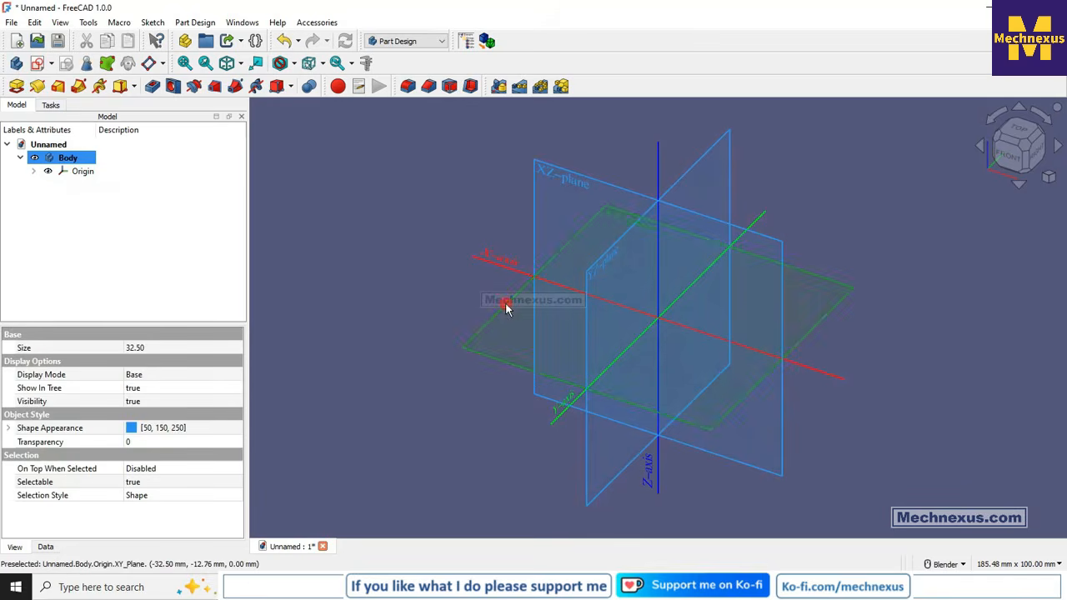
left_click(38, 67)
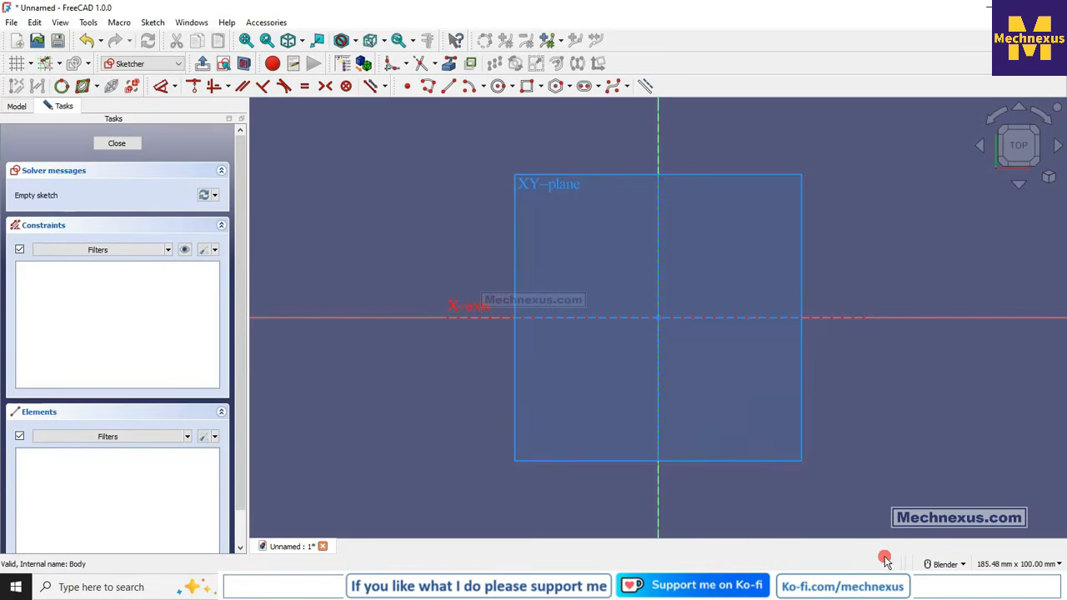
- Hide the body's origin planes and axes while keeping the new sketch in edit mode
left_click(17, 106)
left_click(83, 173)
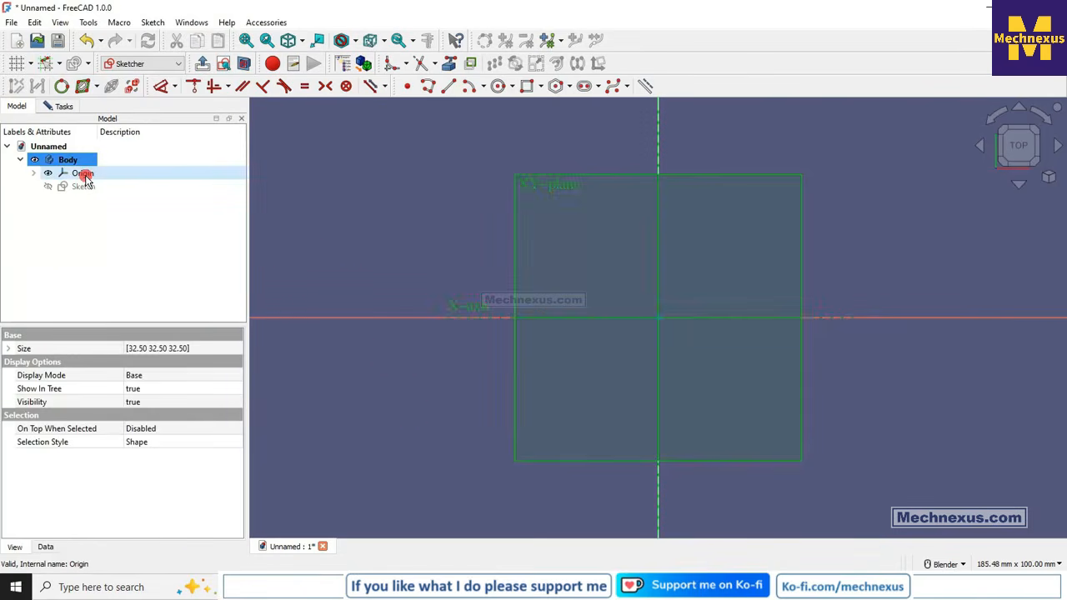
key("space")
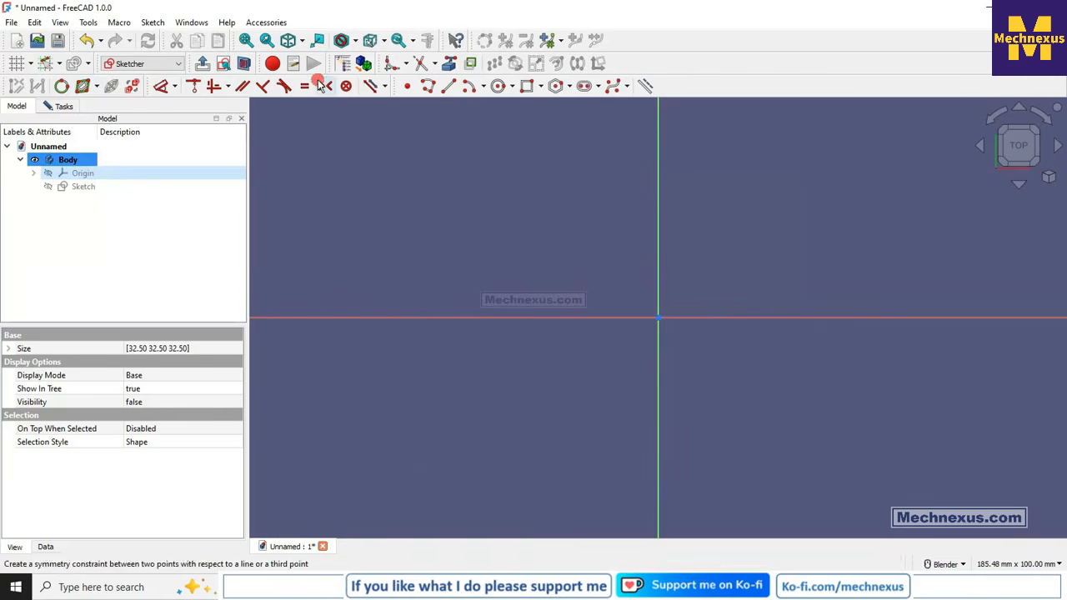
- Draw a rectangle about 91 by 58 mm around the origin and make its opposite corners symmetric about the origin
left_click(526, 85)
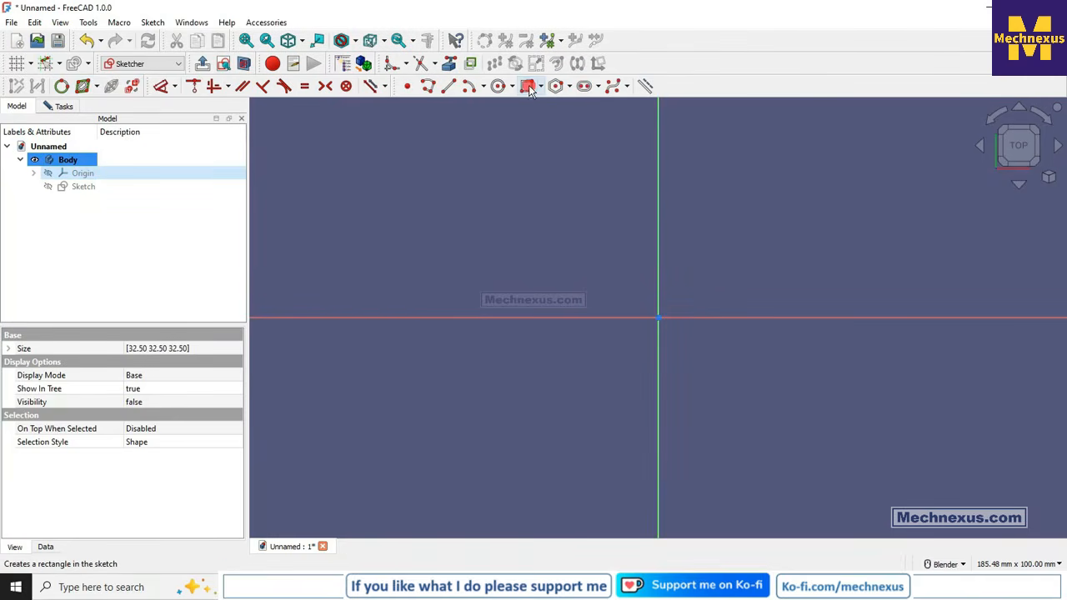
left_click(516, 176)
left_click(918, 433)
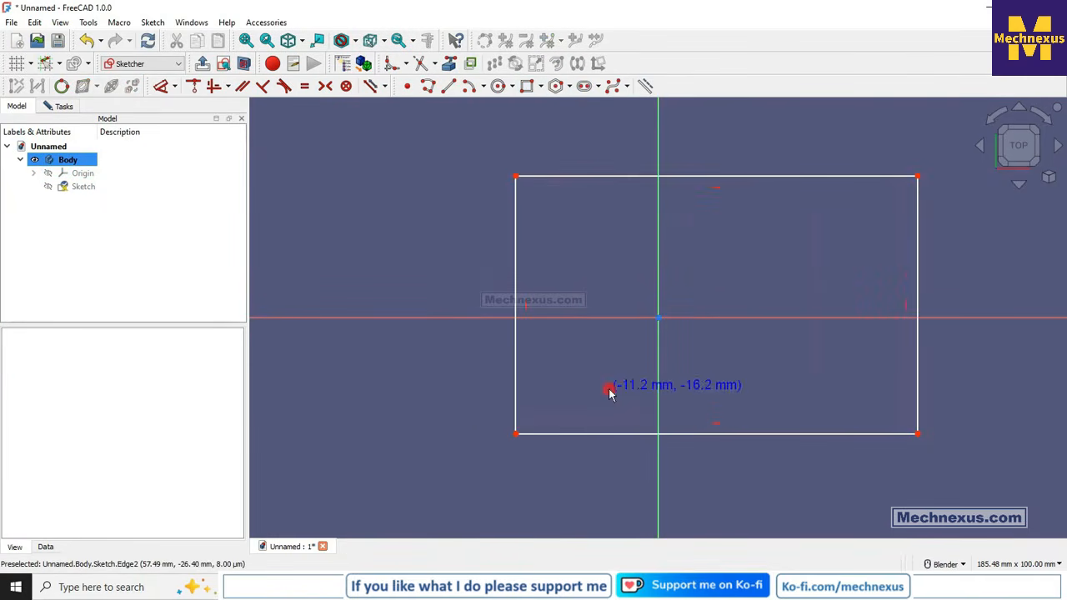
left_click(325, 87)
left_click(517, 434)
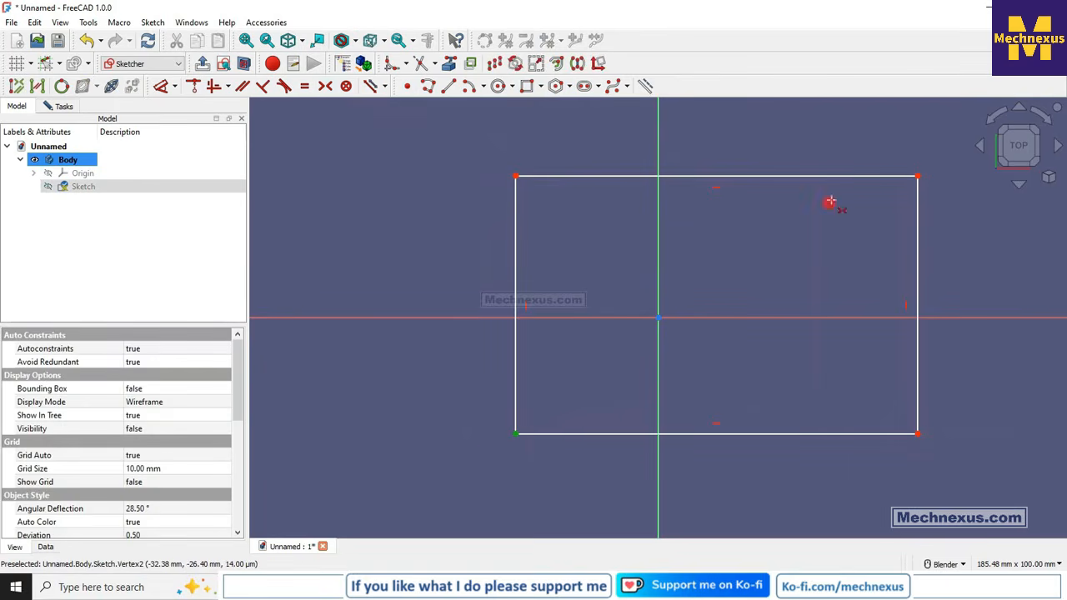
left_click(917, 178)
left_click(659, 317)
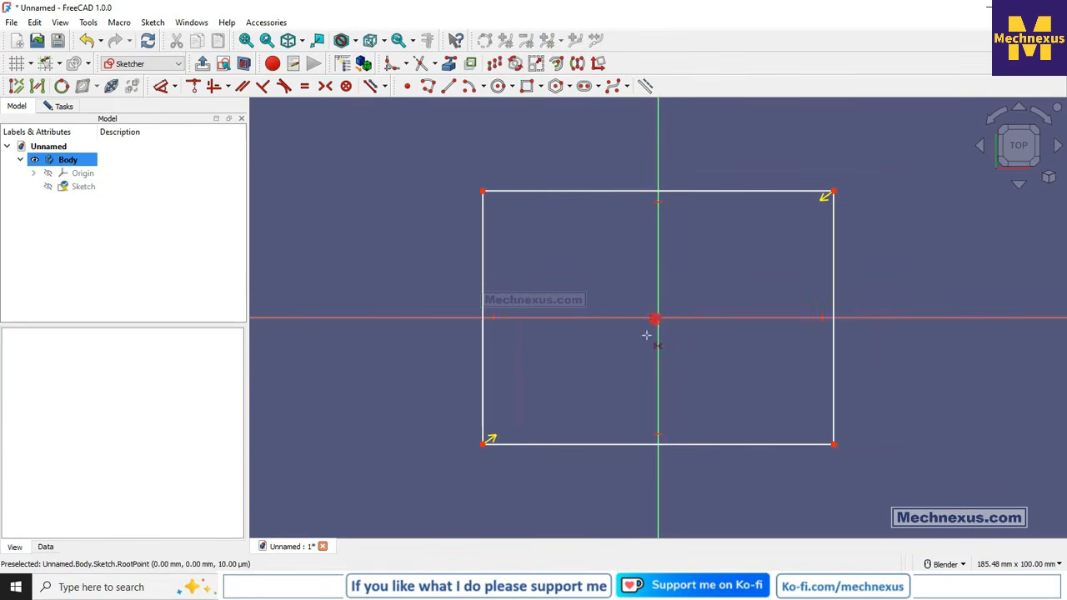
- Dimension the rectangle's bottom edge and left edge to 100 mm each
left_click(165, 86)
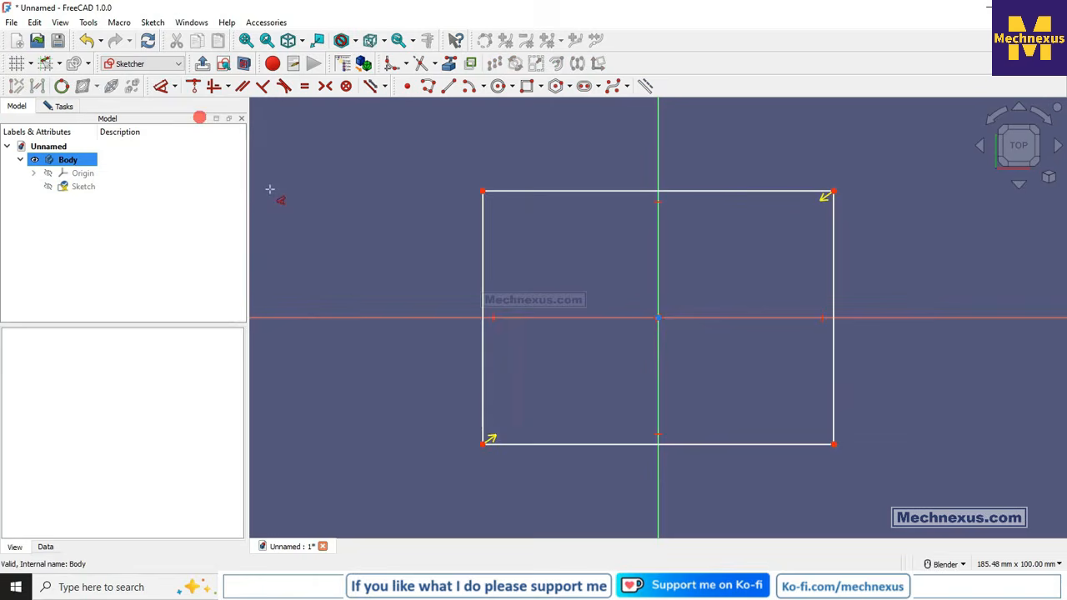
left_click(551, 445)
left_click(575, 497)
type("100mm")
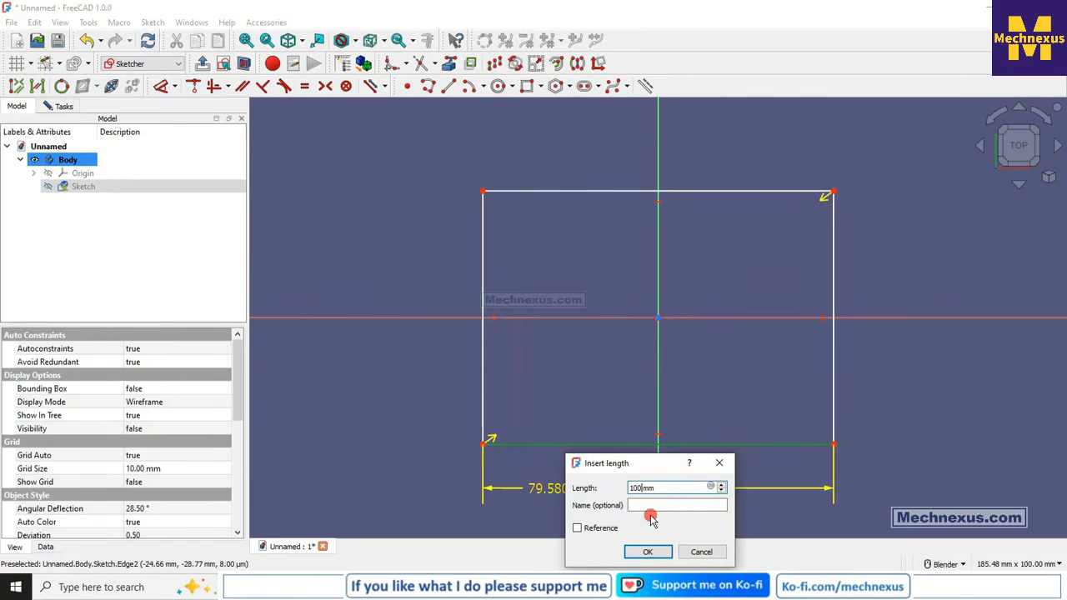
key("Return")
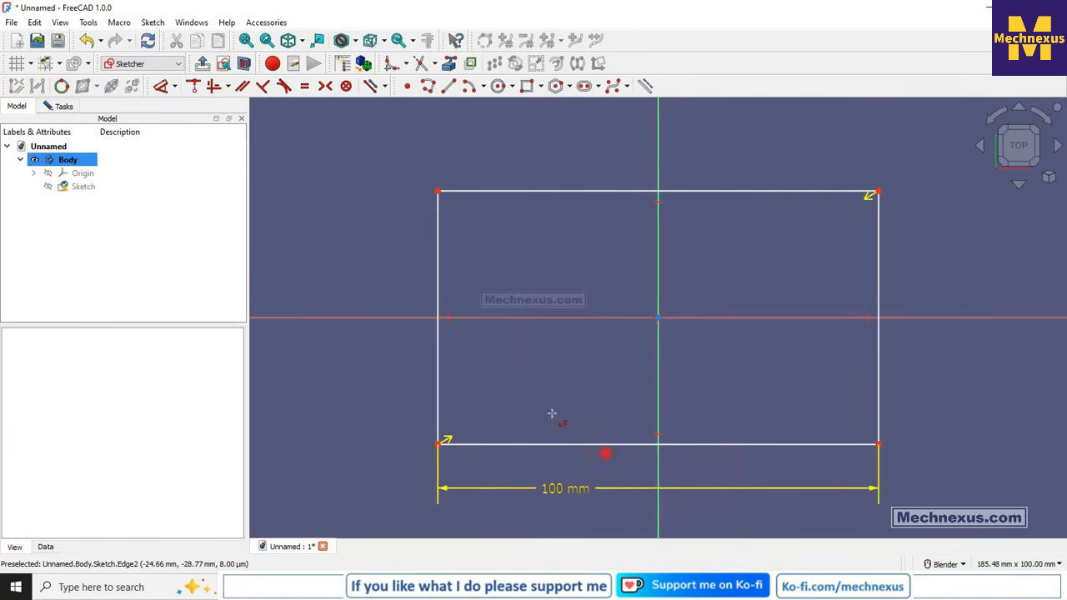
left_click(438, 367)
left_click(340, 359)
type("100")
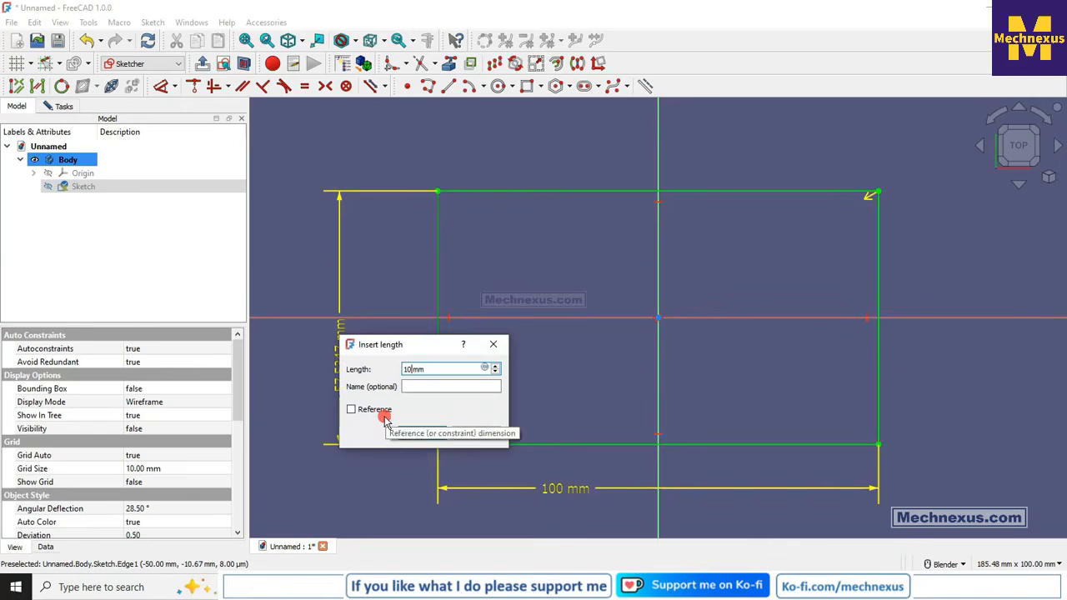
key("Return")
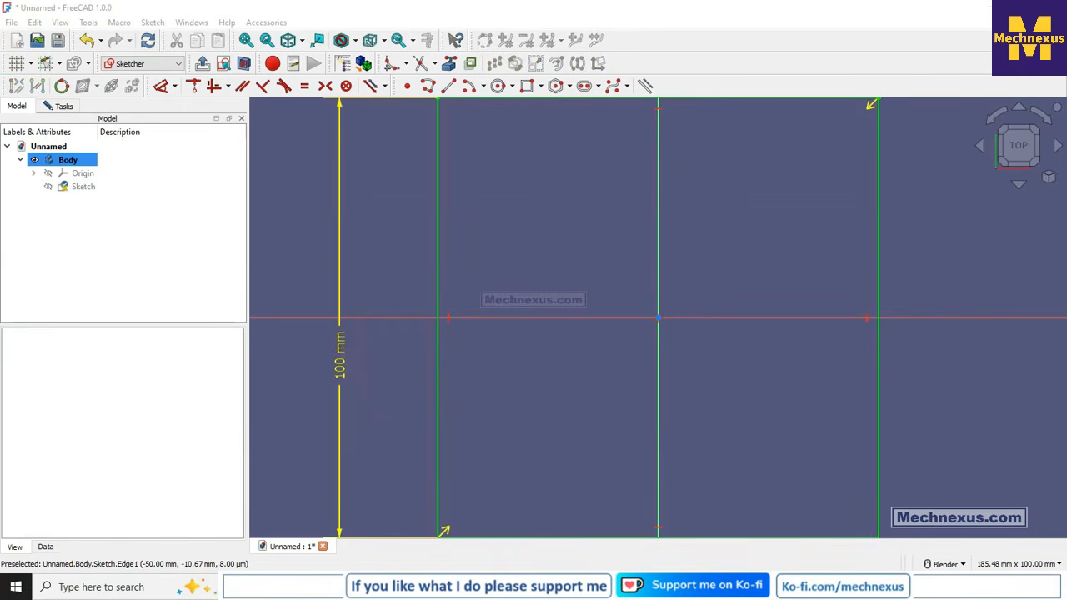
scroll(549, 385, "down", 4)
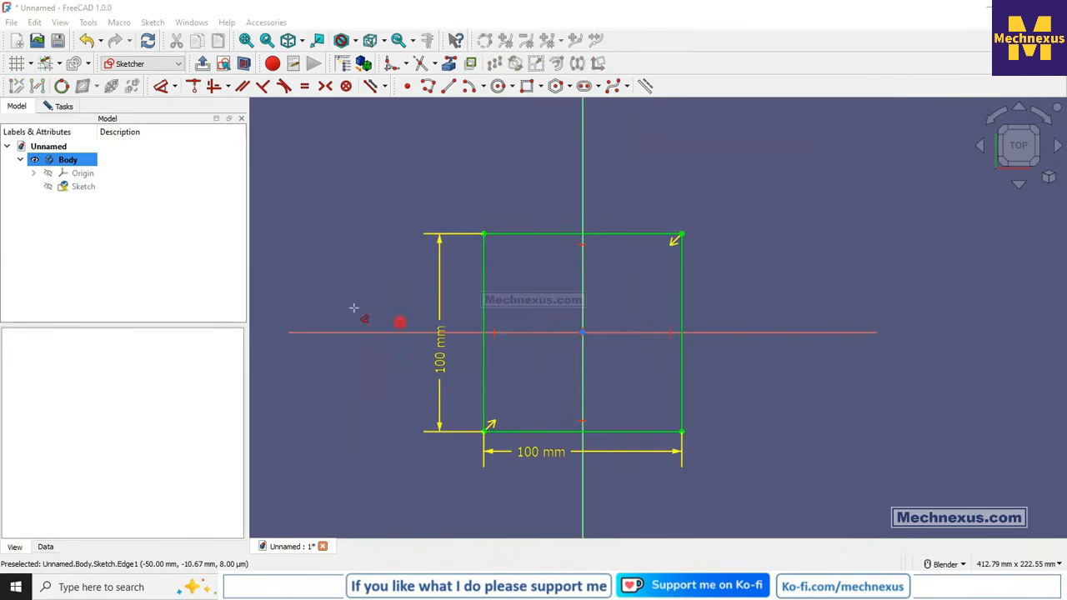
- Finish the sketch, pad the square 100 mm into a cube and show the model tree
left_click(201, 64)
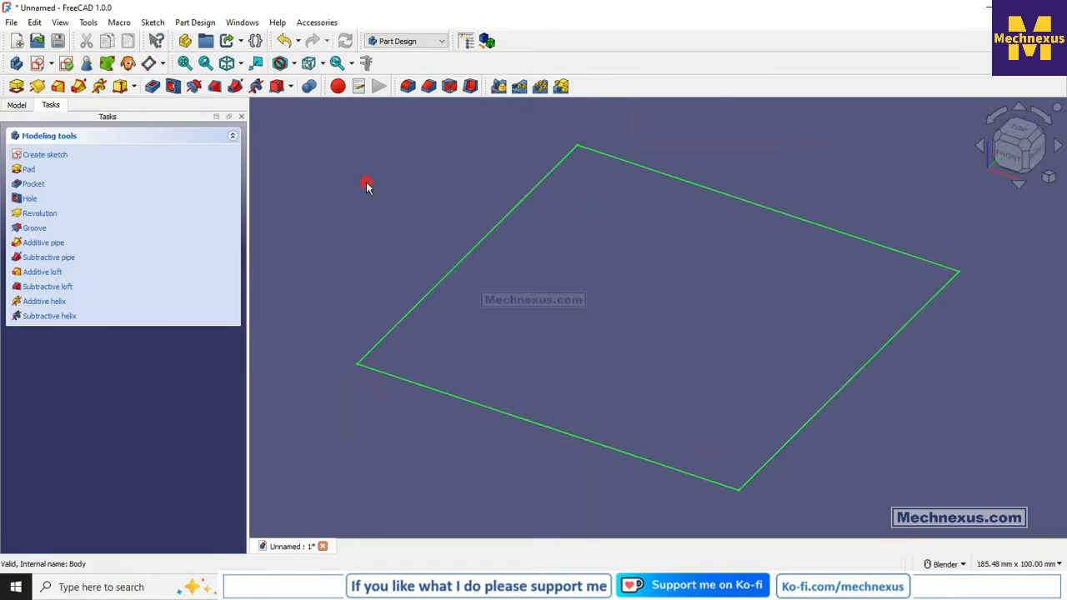
left_click(16, 86)
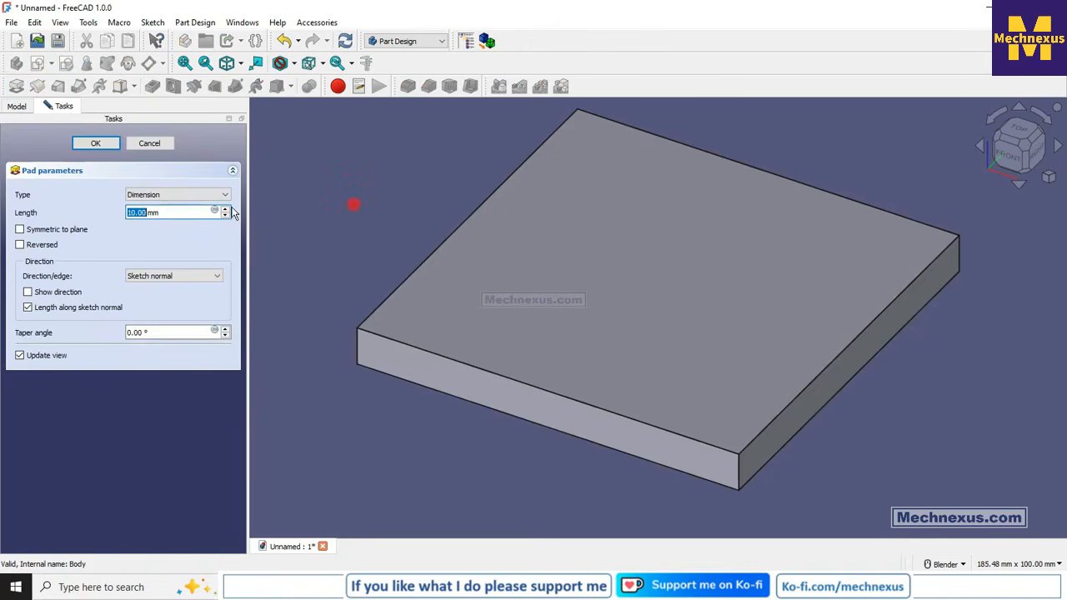
left_click(184, 210)
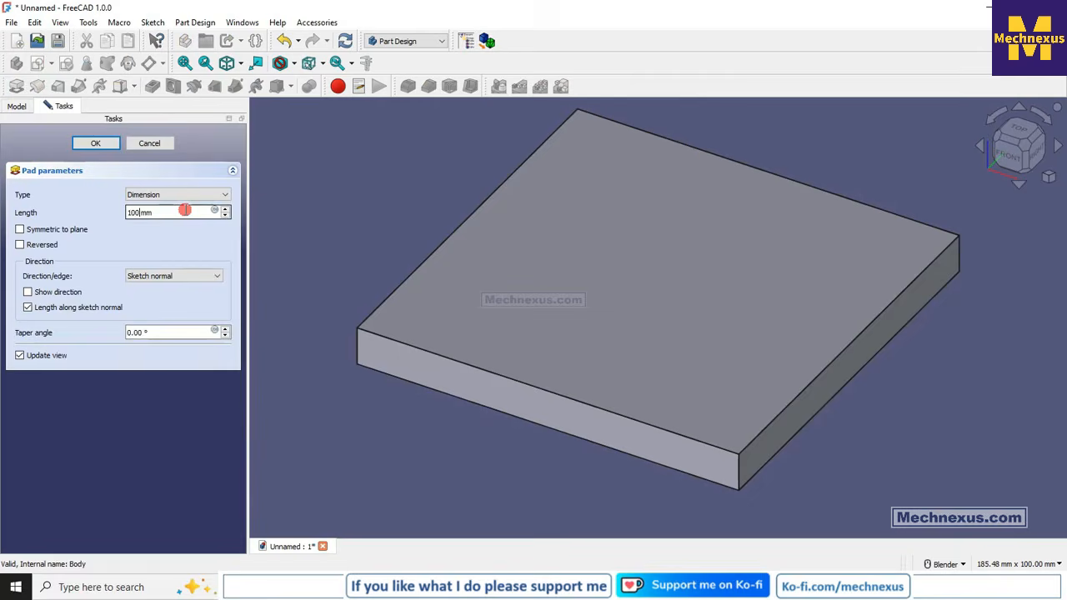
scroll(611, 390, "down", 4)
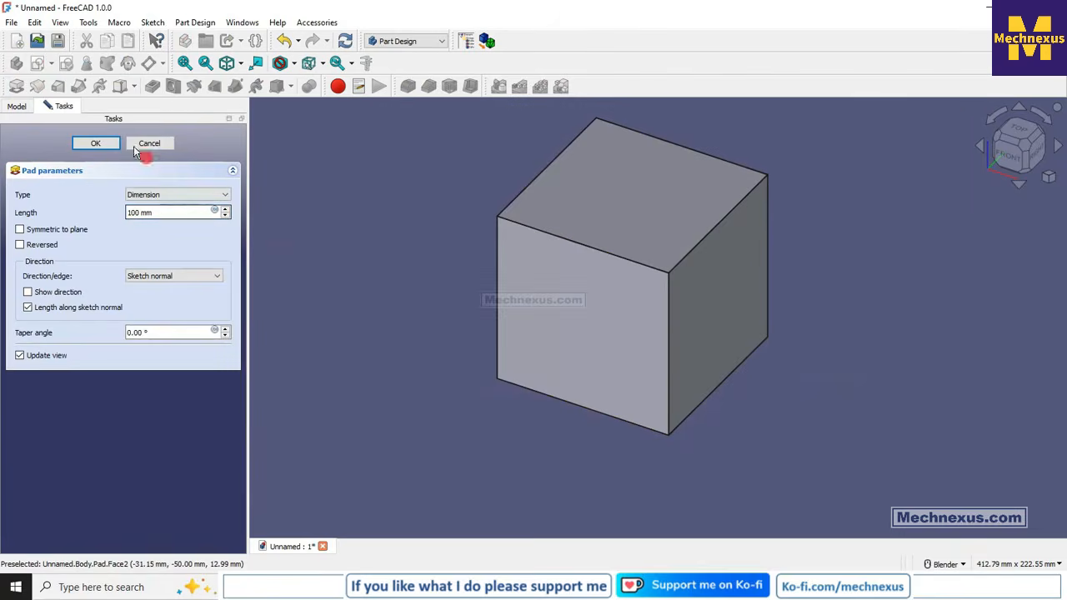
left_click(106, 143)
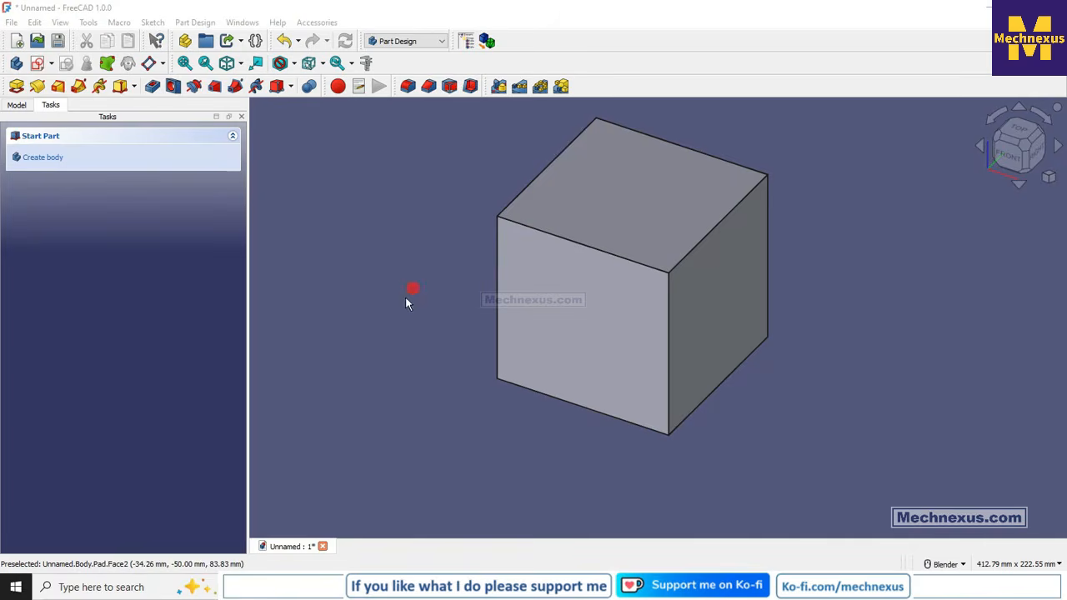
left_click(18, 105)
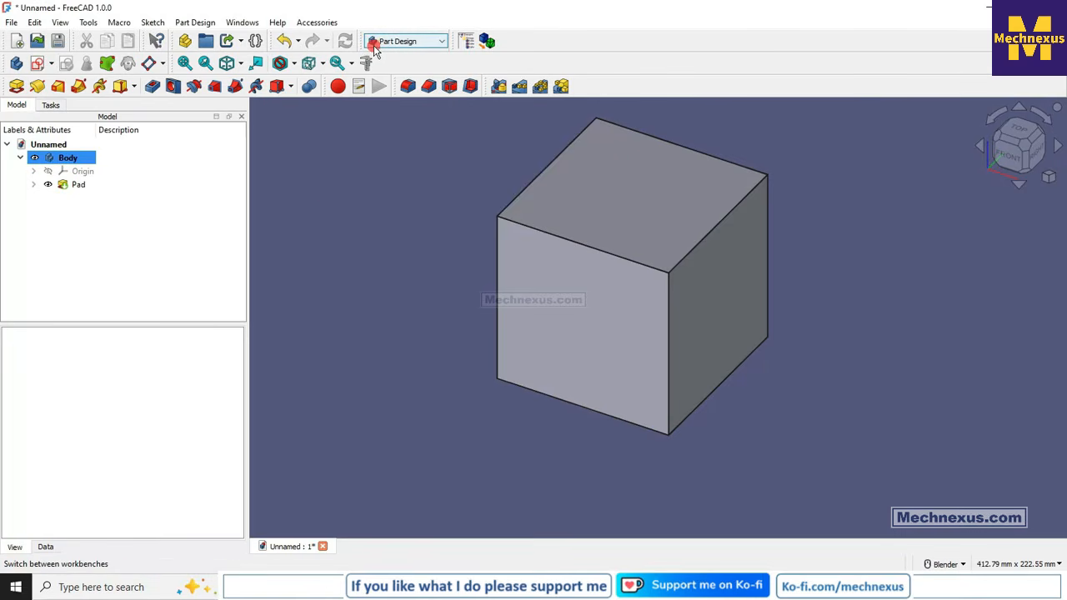
- Fillet the top front edge of the cube (Edge7) with a radius of 30 mm
left_click(406, 86)
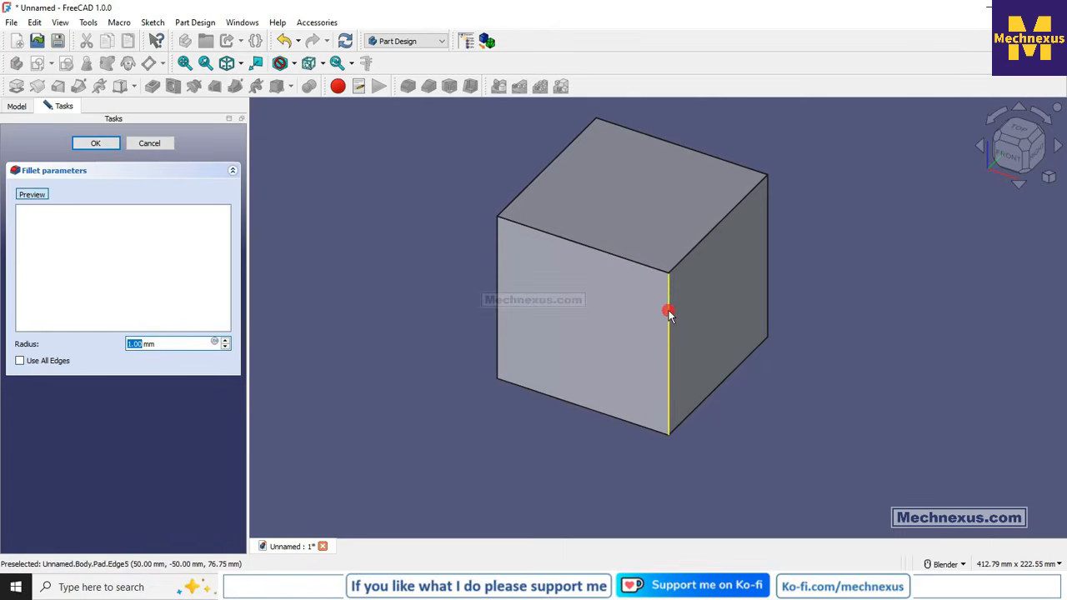
left_click_drag(165, 342, 75, 340)
left_click(302, 391)
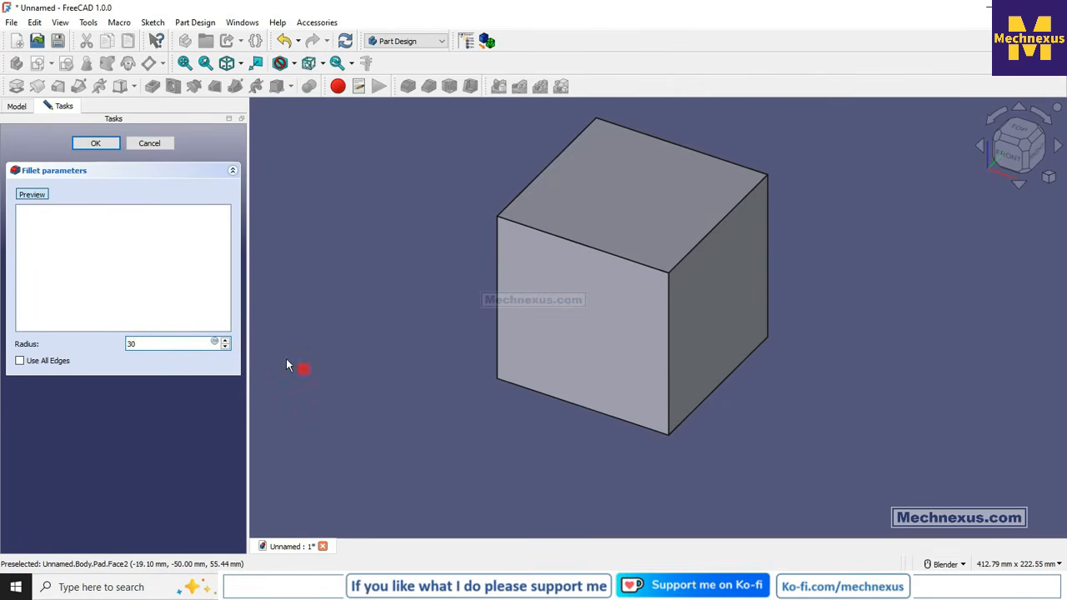
left_click(514, 226)
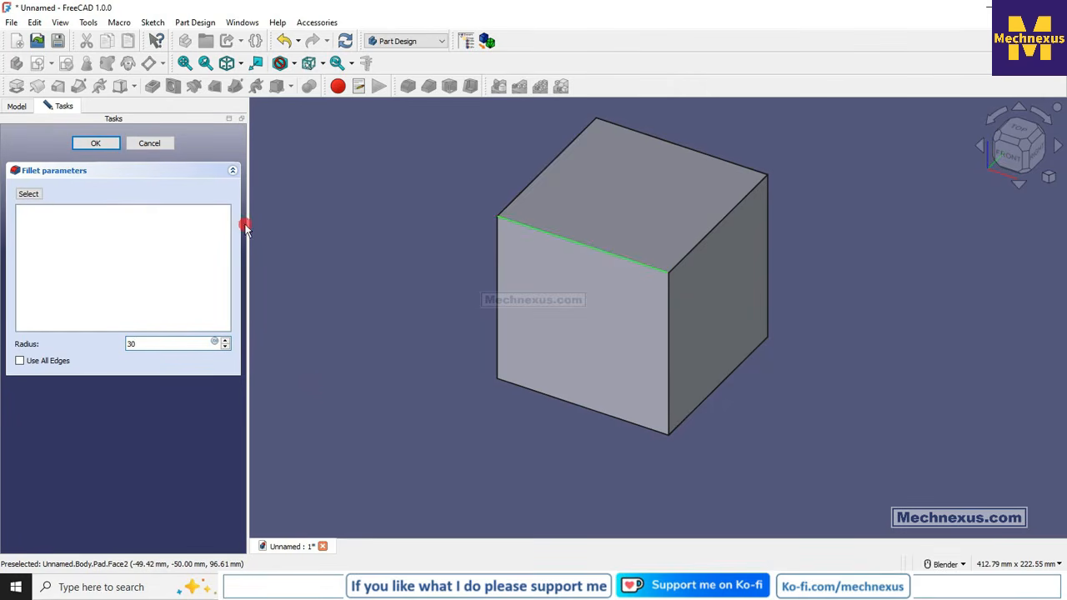
left_click(28, 193)
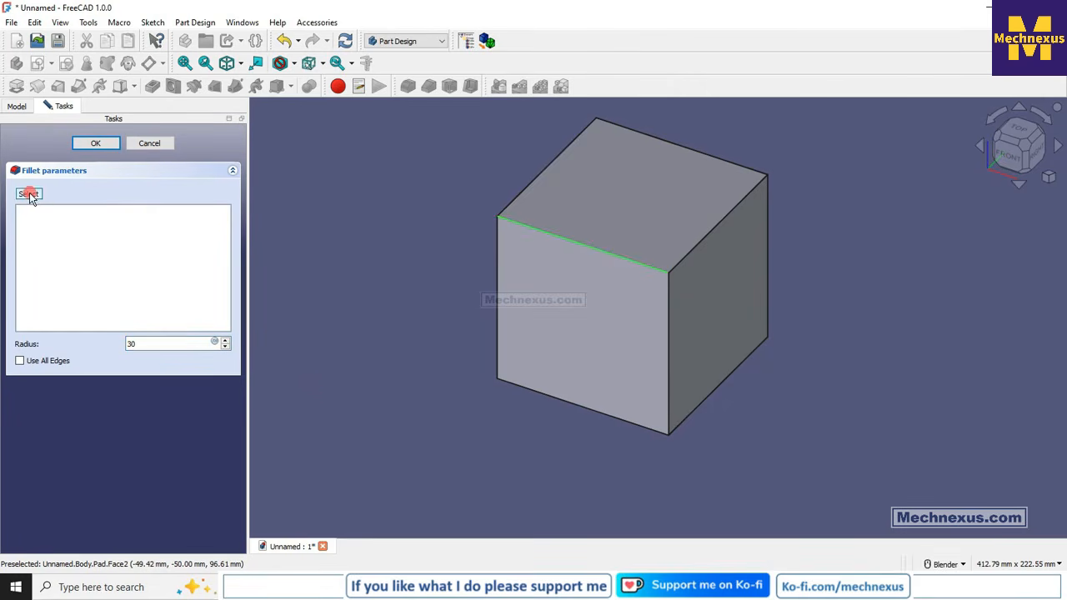
left_click(560, 240)
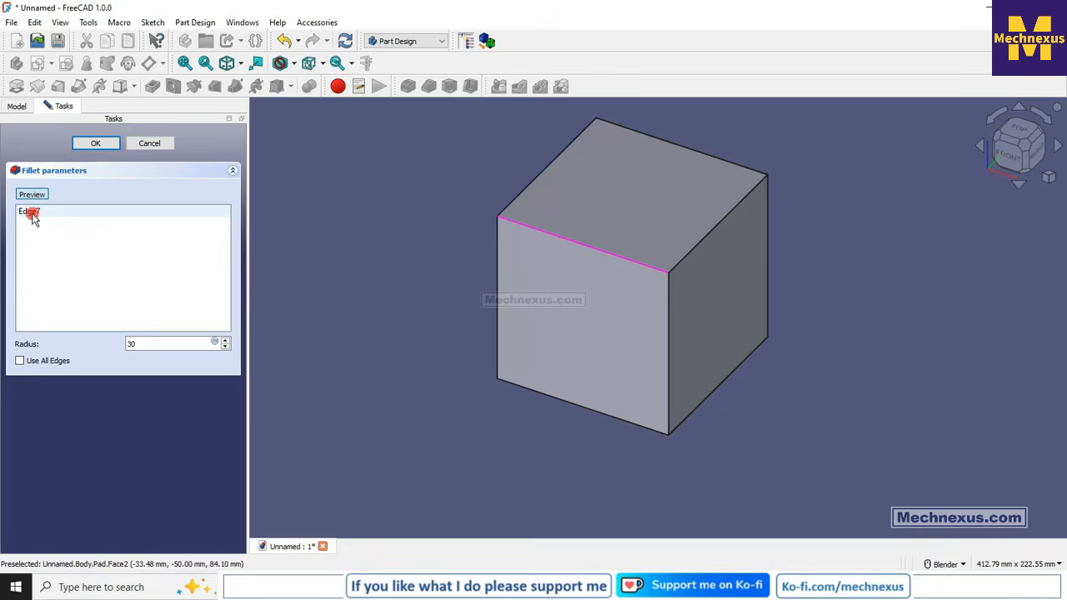
left_click(348, 255)
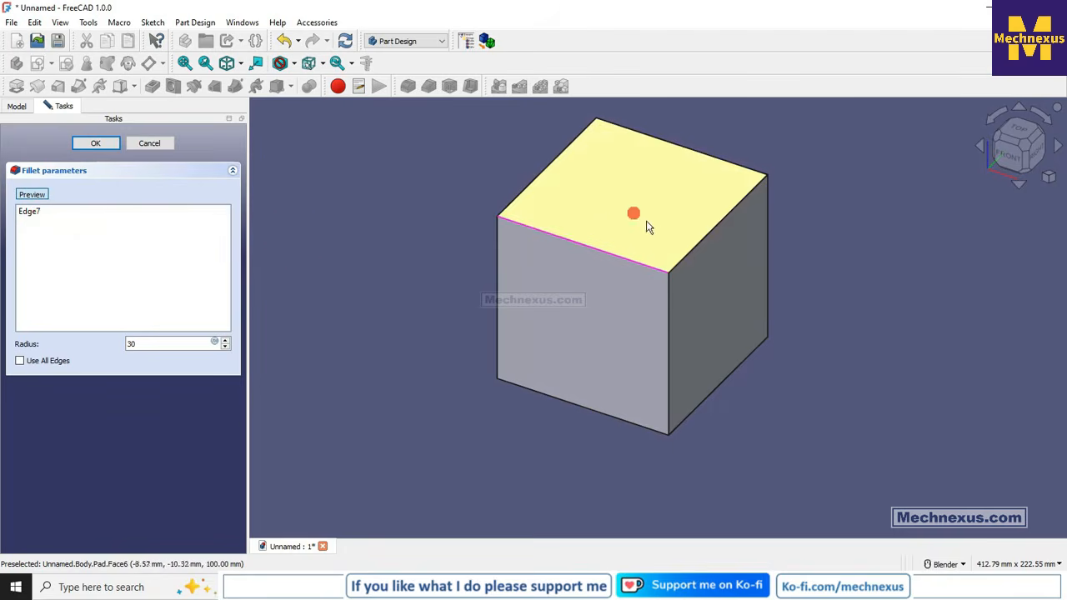
left_click(101, 145)
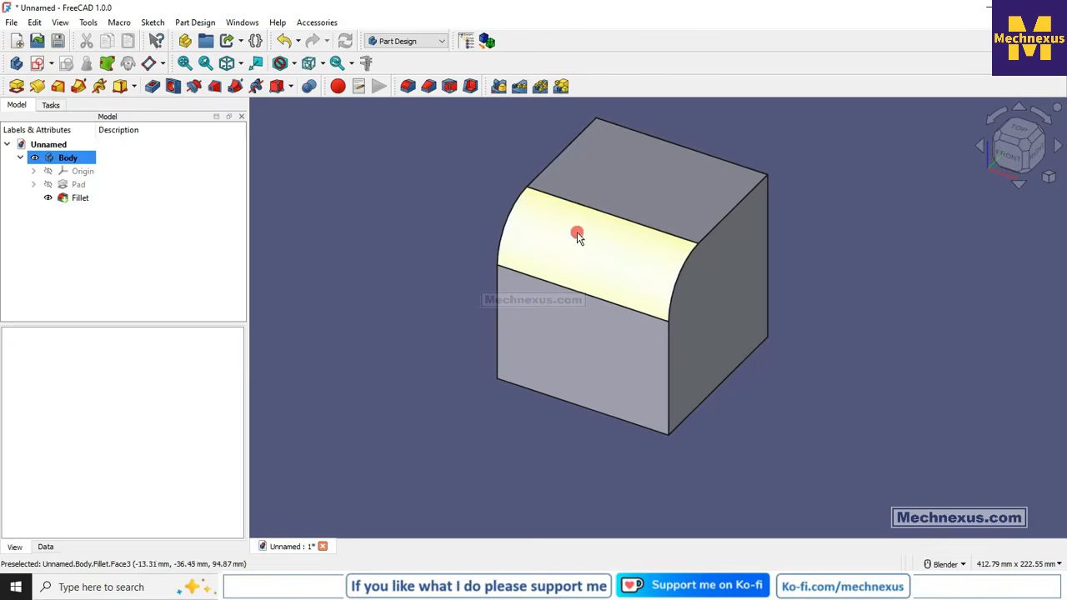
- Reopen the fillet for editing and apply it to all edges of the cube
right_click(77, 200)
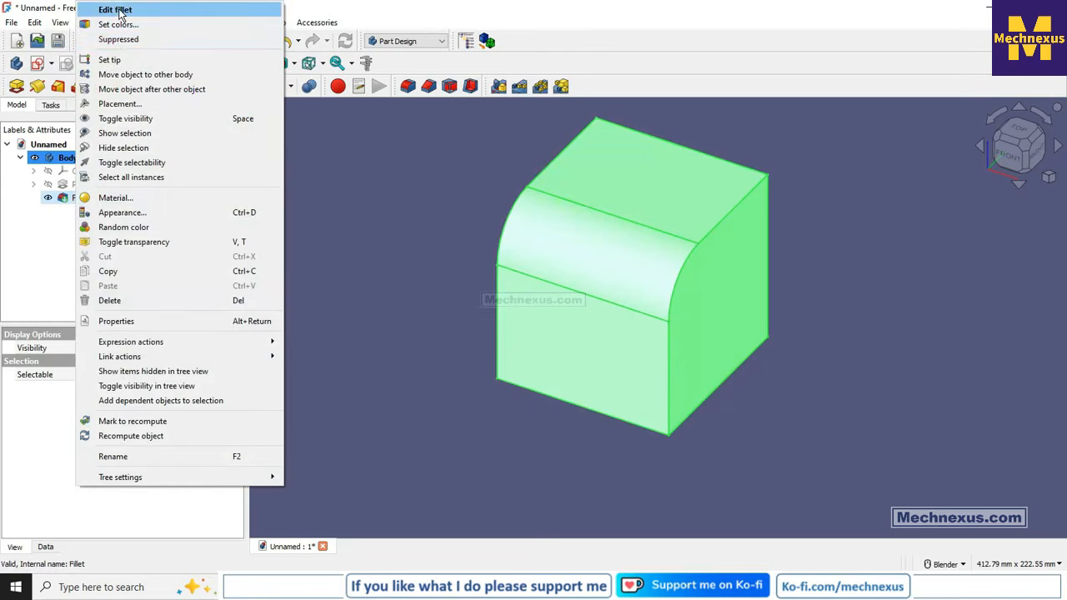
left_click(121, 10)
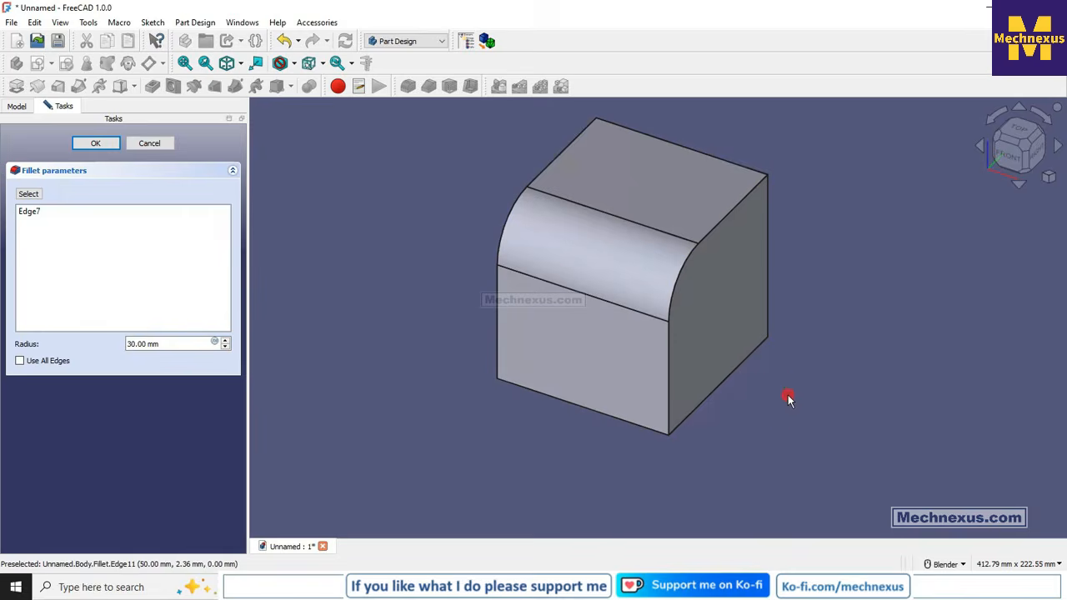
left_click(20, 361)
scroll(694, 185, "up", 2)
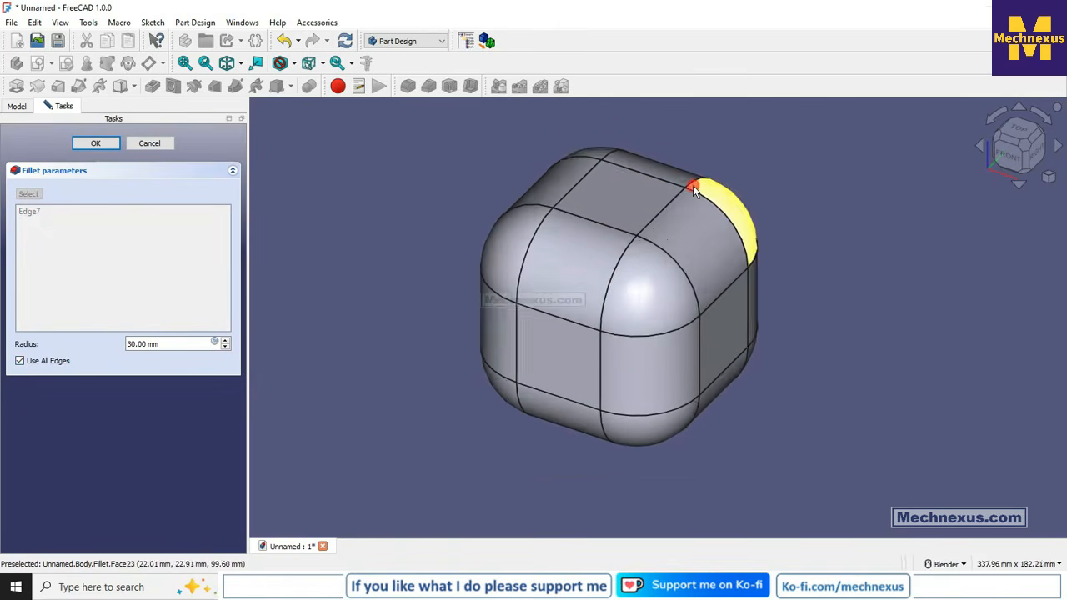
scroll(610, 267, "down", 2)
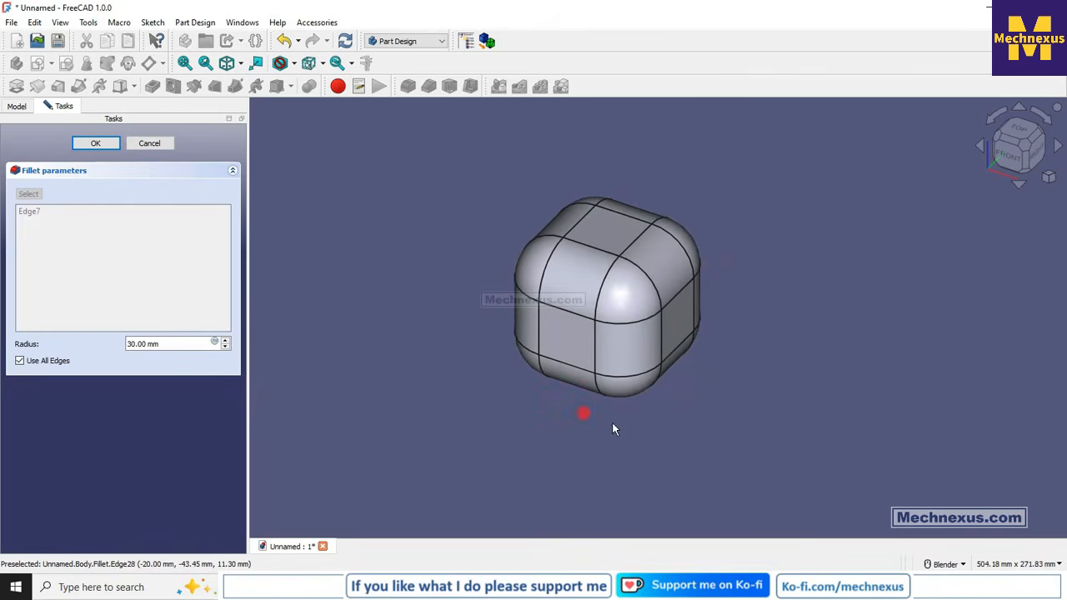
middle_click_drag(682, 406, 634, 398)
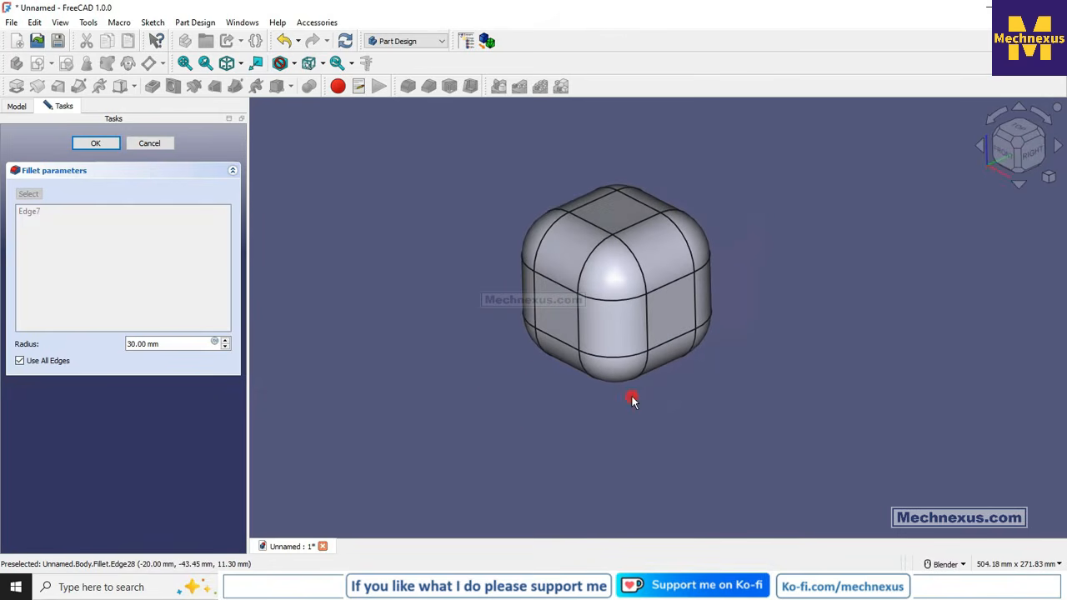
- Reduce the fillet radius in 1 mm increments to 10 mm
left_click(226, 349)
left_click(226, 349)
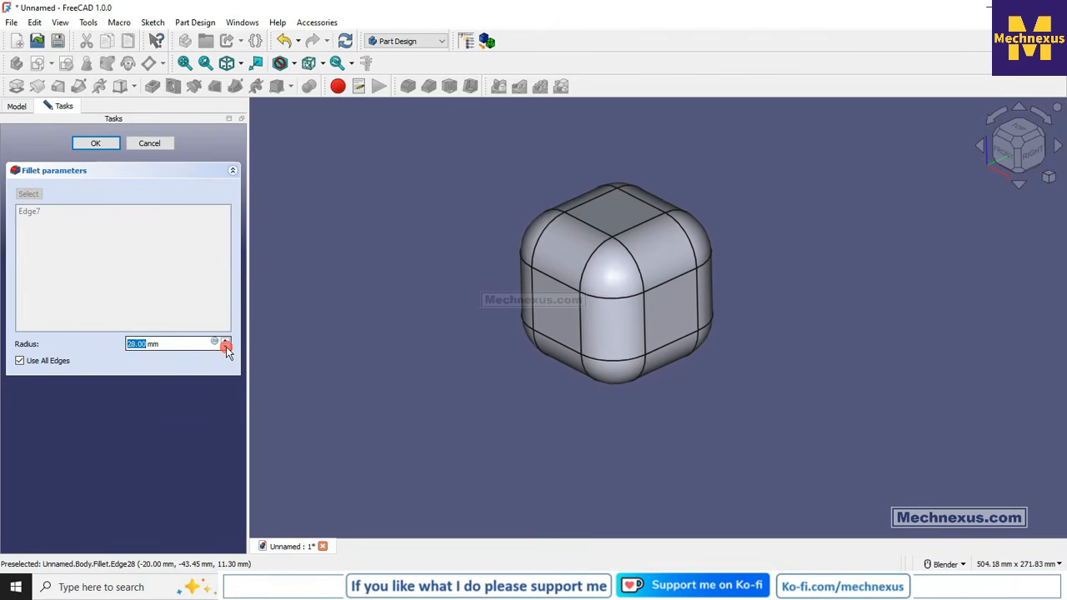
left_click(226, 348)
left_click(226, 348)
left_click(226, 348)
left_click(226, 348)
left_click(226, 348)
left_click(226, 349)
left_click(226, 349)
left_click(225, 349)
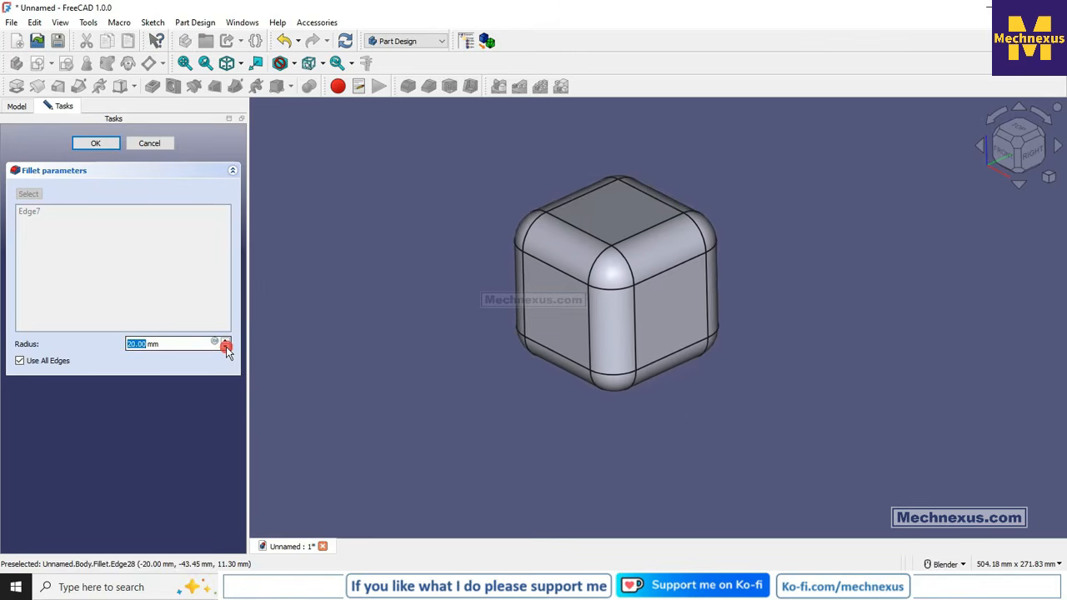
left_click(226, 348)
left_click(226, 348)
left_click(226, 348)
left_click(226, 348)
left_click(226, 349)
left_click(226, 348)
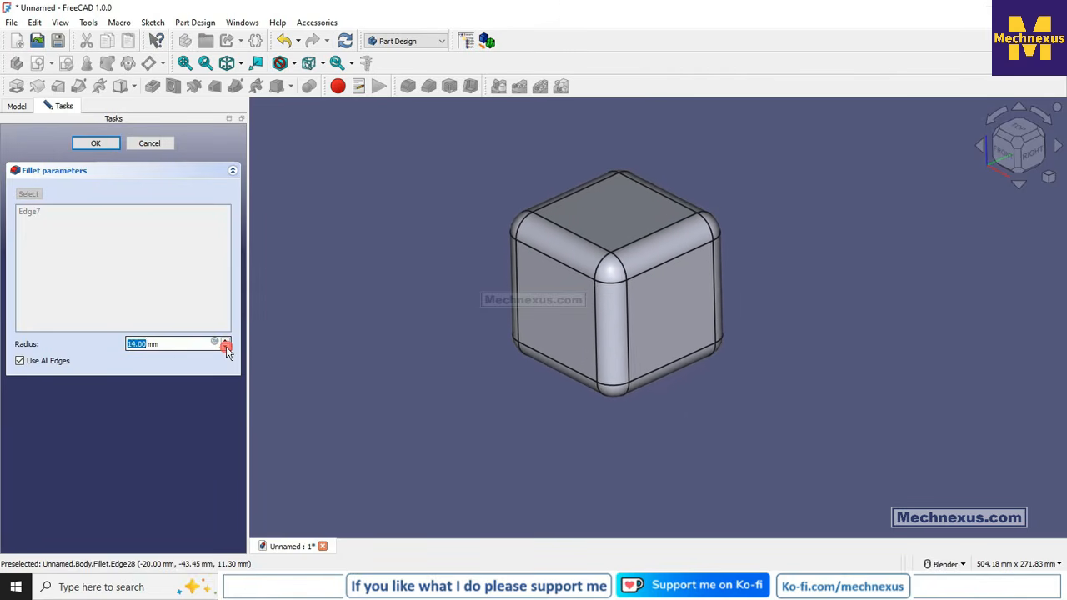
left_click(226, 348)
left_click(226, 348)
left_click(226, 348)
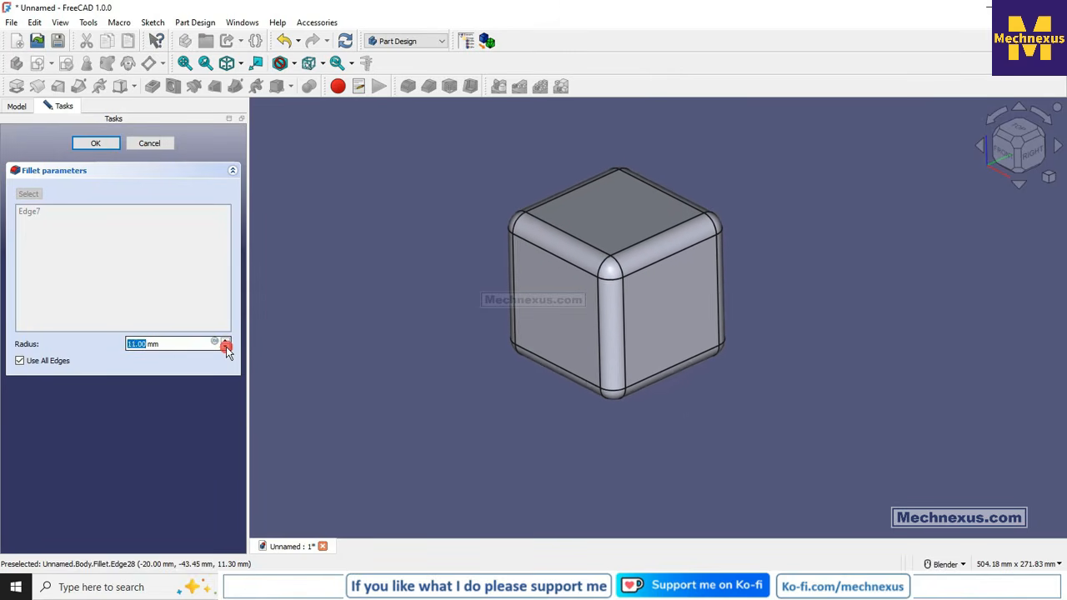
left_click(226, 348)
scroll(667, 290, "up", 4)
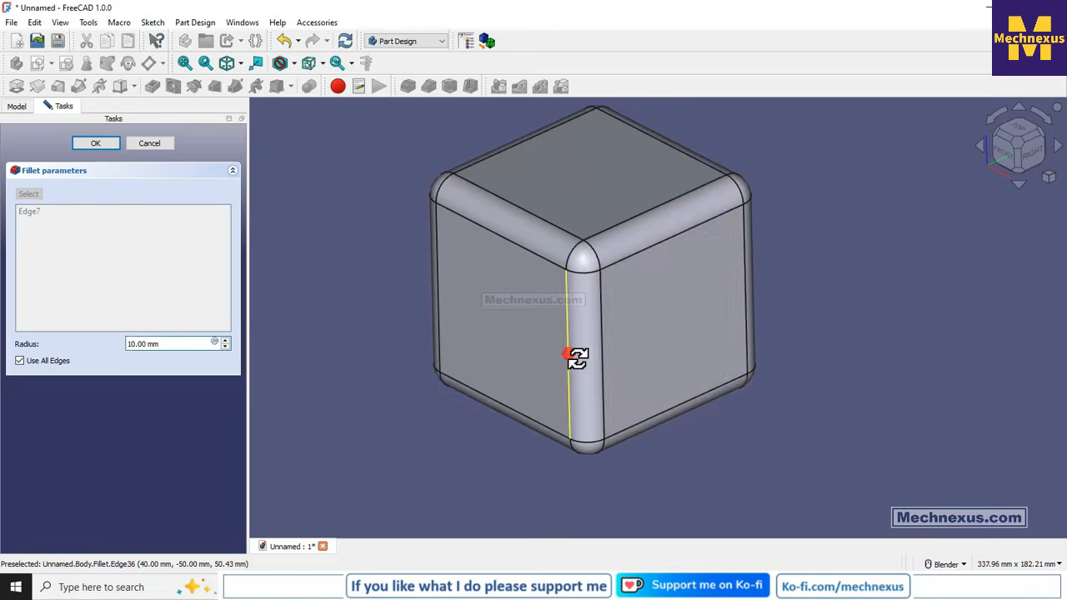
- Turn off the use of all edges so the fillet applies only to the listed top front edge
left_click(20, 360)
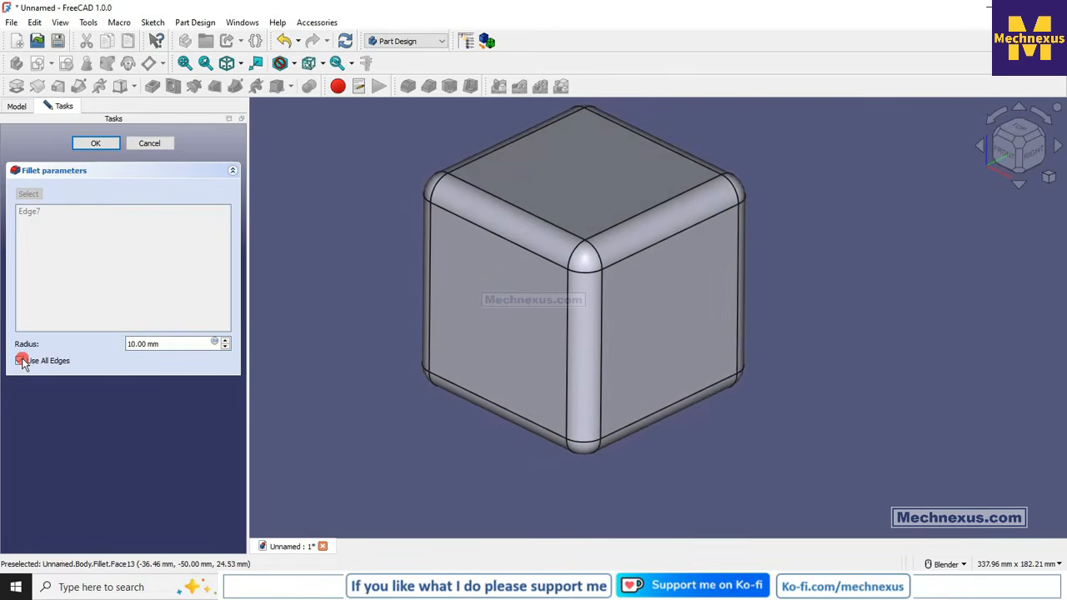
left_click(21, 360)
scroll(553, 231, "down", 1)
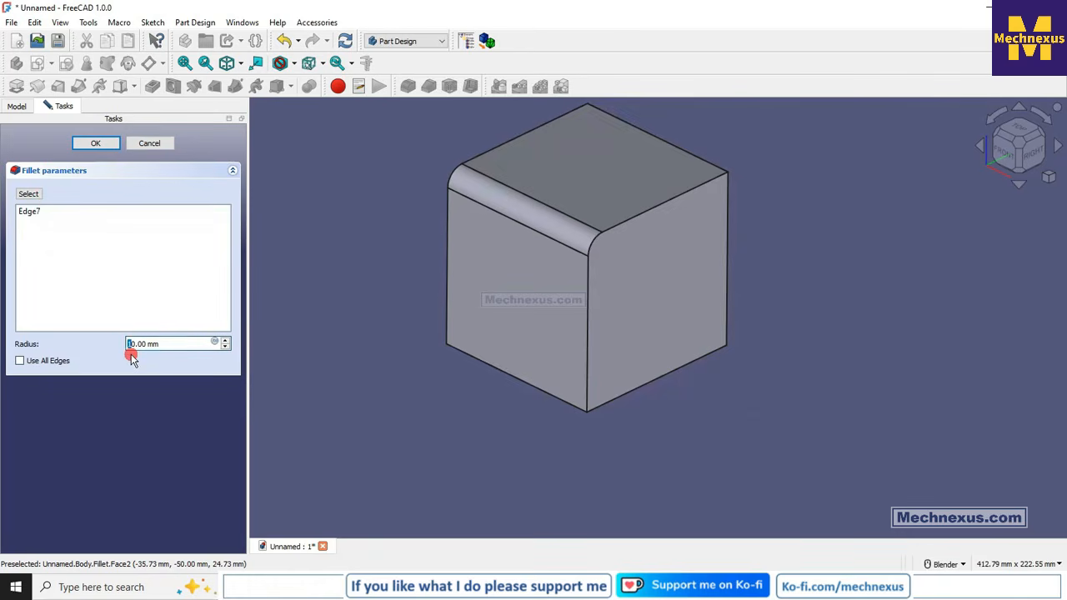
- Set the fillet radius to 30 mm, add the cube's bottom front edge (Edge6) to the fillet and apply it
left_click(289, 314)
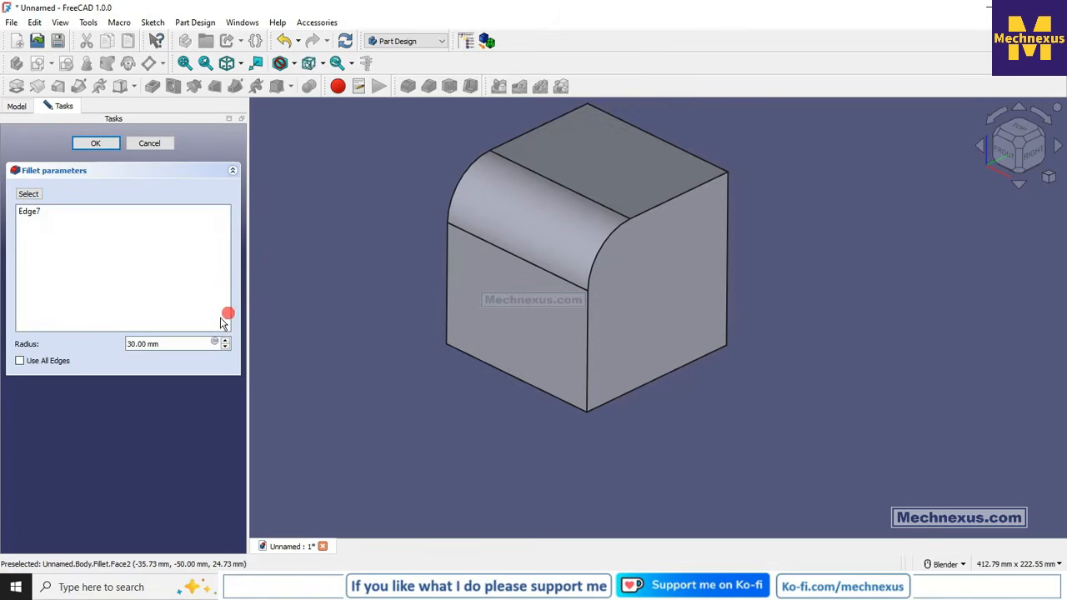
left_click(32, 194)
left_click(505, 372)
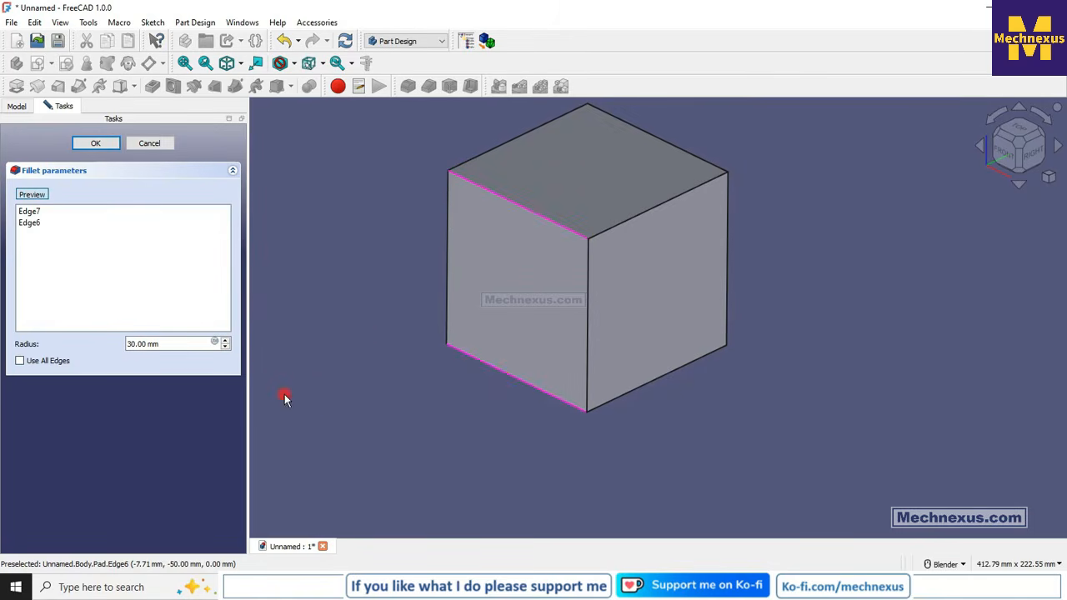
left_click(95, 142)
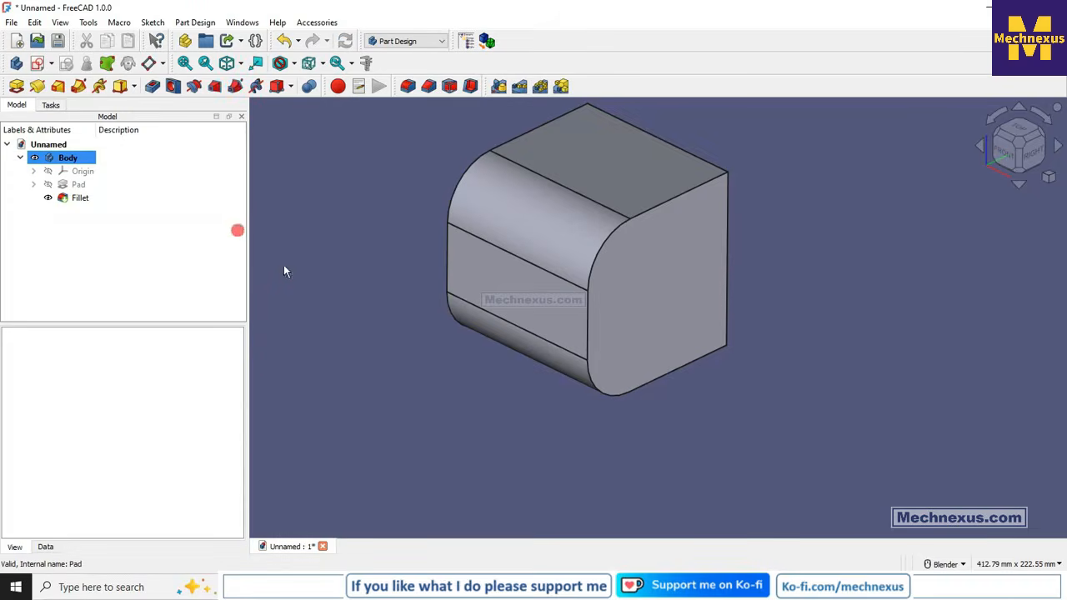
scroll(626, 261, "up", 4)
scroll(612, 264, "down", 4)
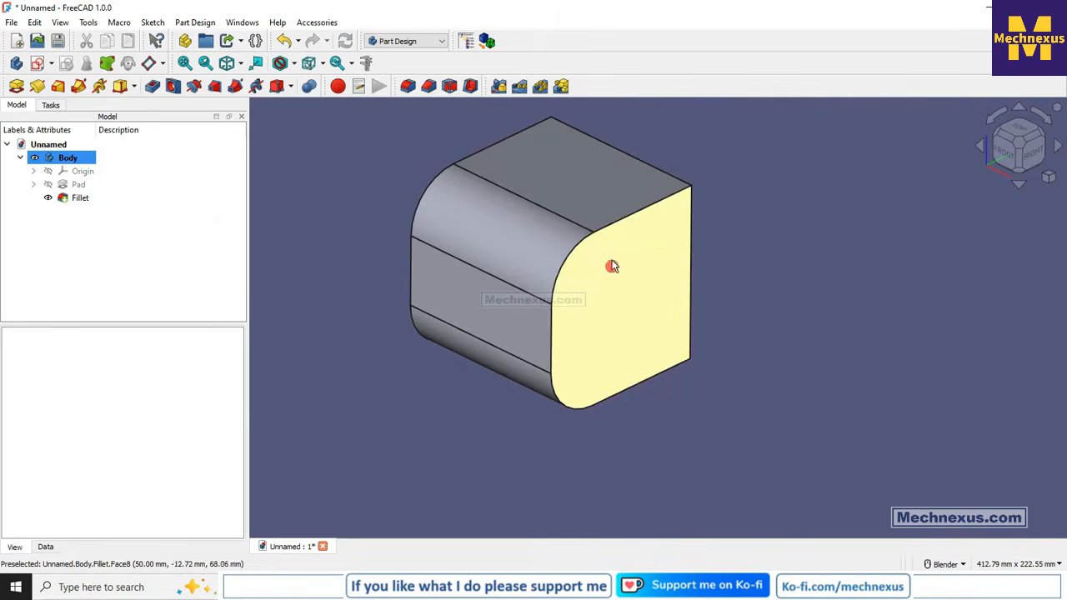
- Reopen the two-edge fillet for editing, raise its radius in 1 mm increments and try to apply a 50 mm radius
left_click(81, 200)
right_click(82, 200)
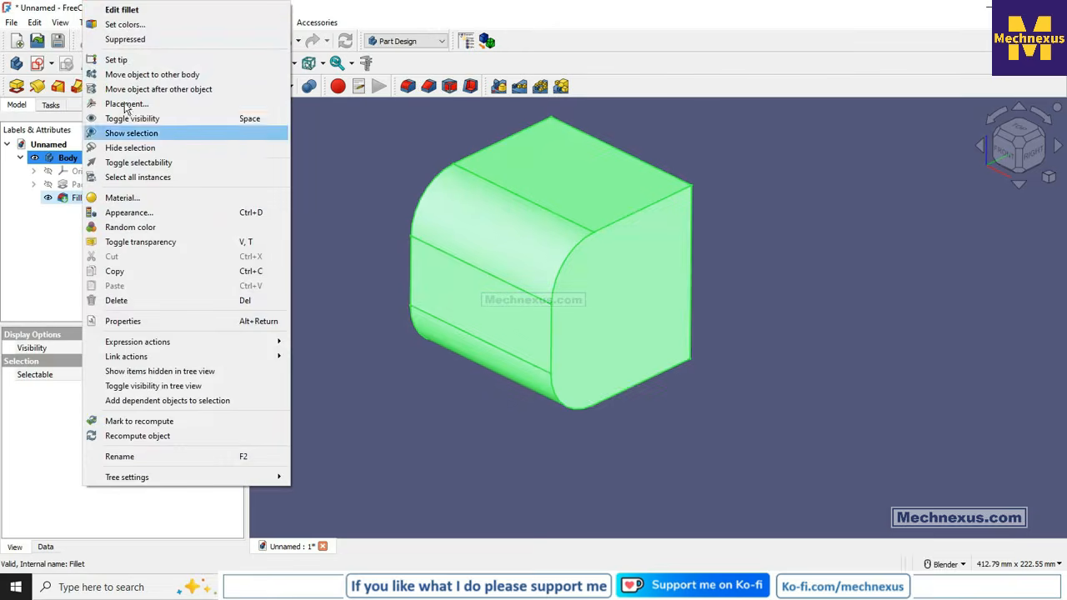
left_click(122, 11)
left_click(221, 344)
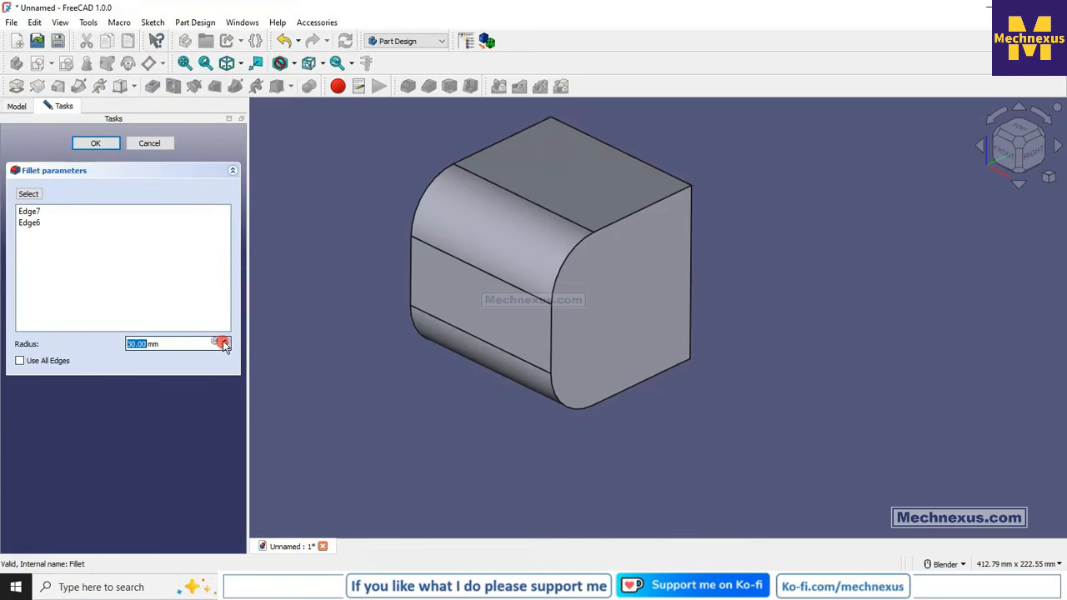
left_click(226, 341)
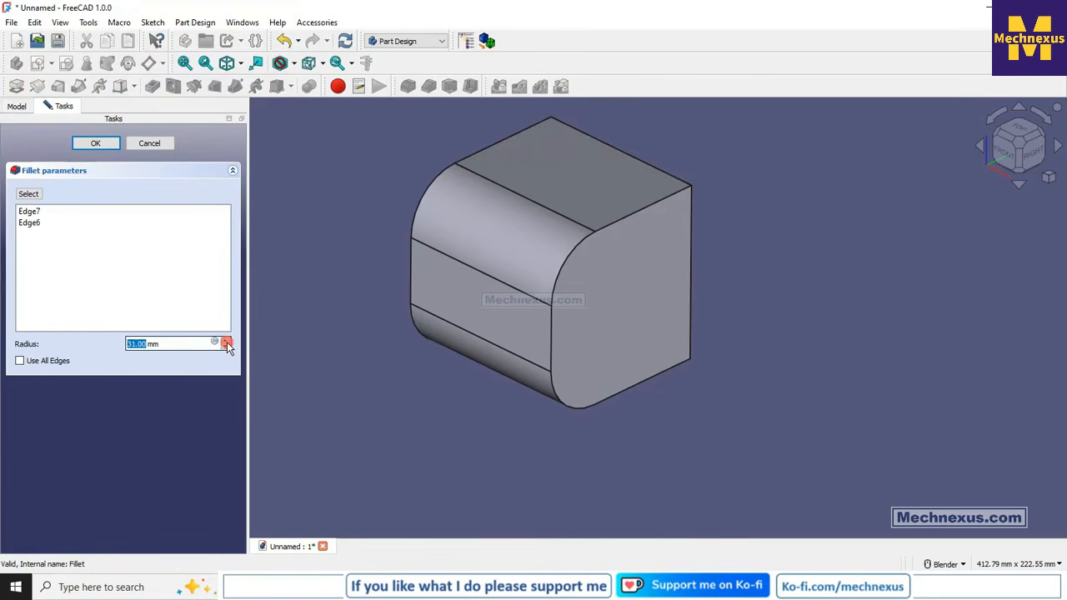
left_click(226, 342)
left_click(226, 341)
left_click(226, 341)
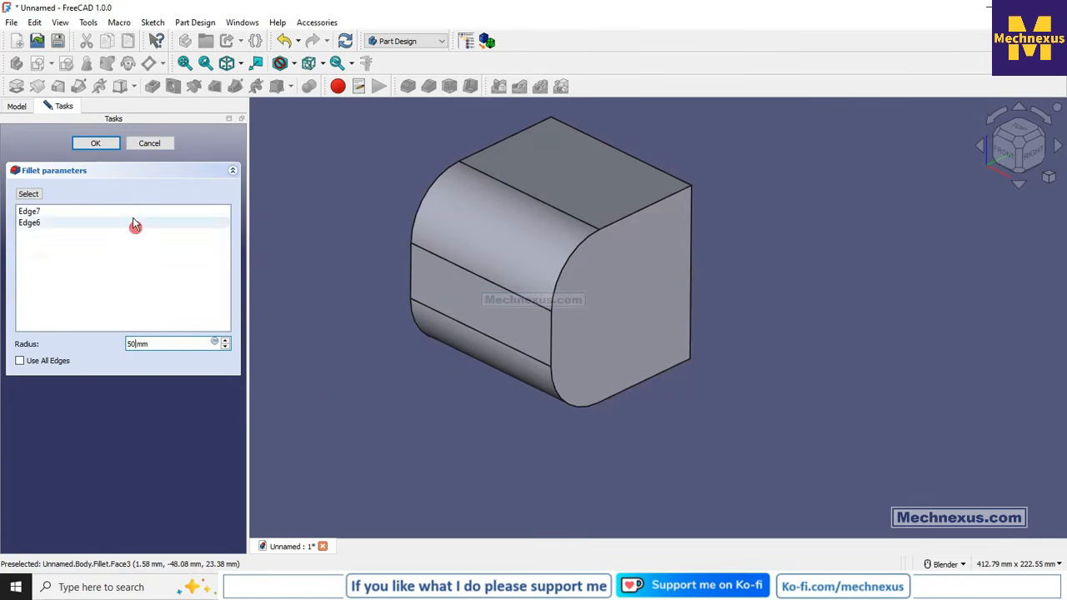
left_click(95, 143)
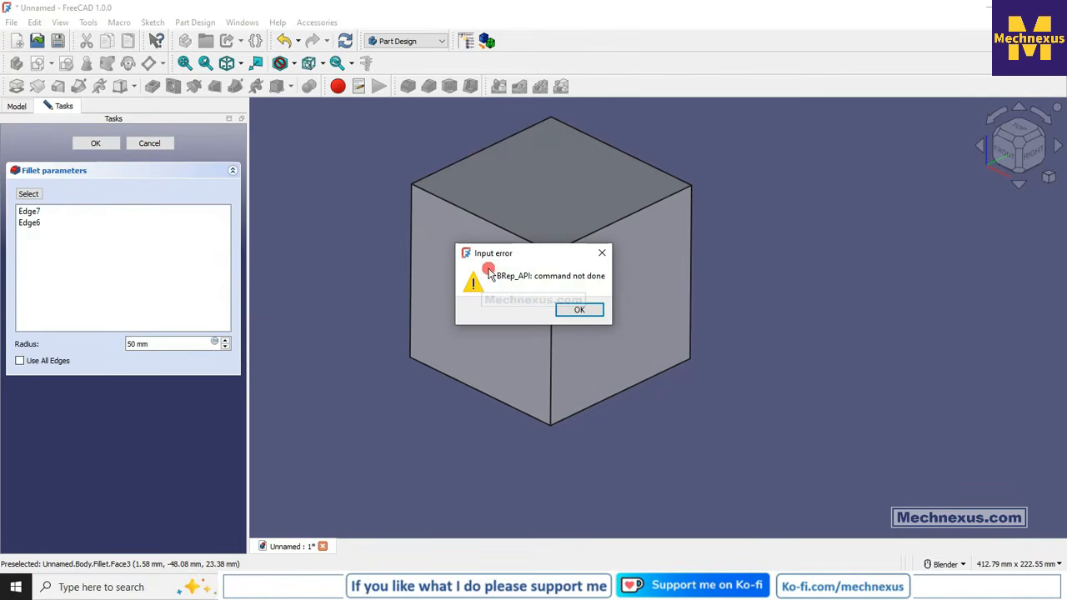
left_click(593, 312)
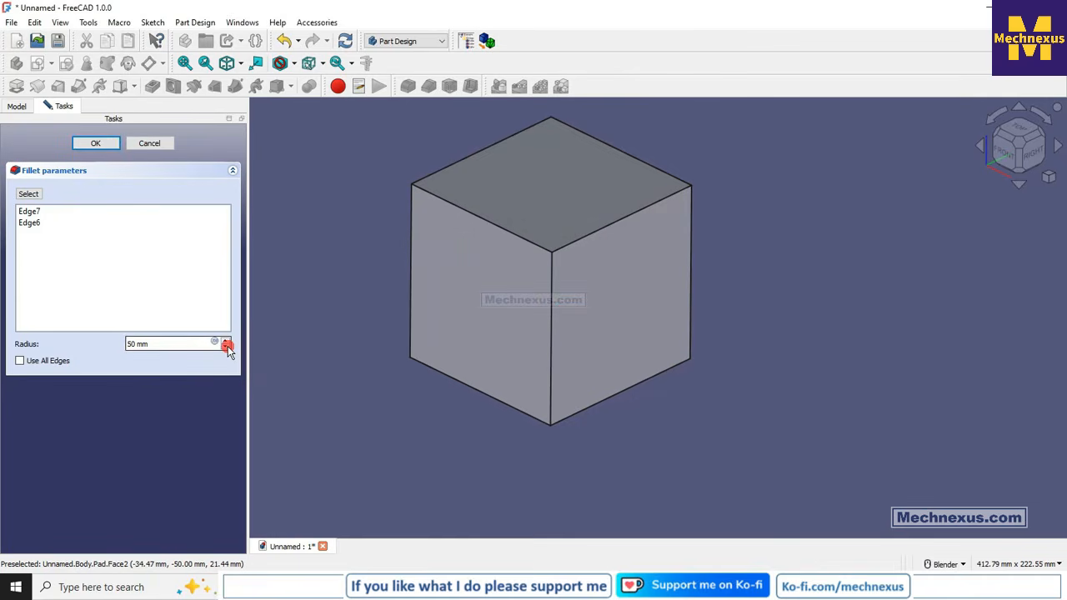
- Set the fillet radius to 49.99 mm and examine where the two rounded faces meet on the front
left_click_drag(156, 344, 50, 346)
type("49.99")
scroll(517, 334, "up", 8)
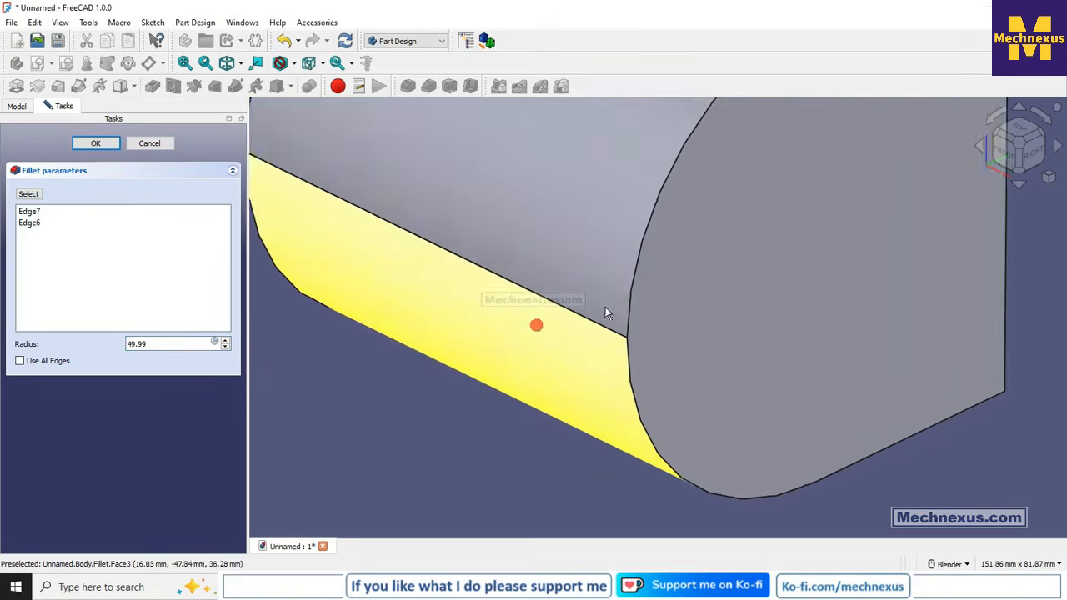
scroll(625, 362, "up", 3)
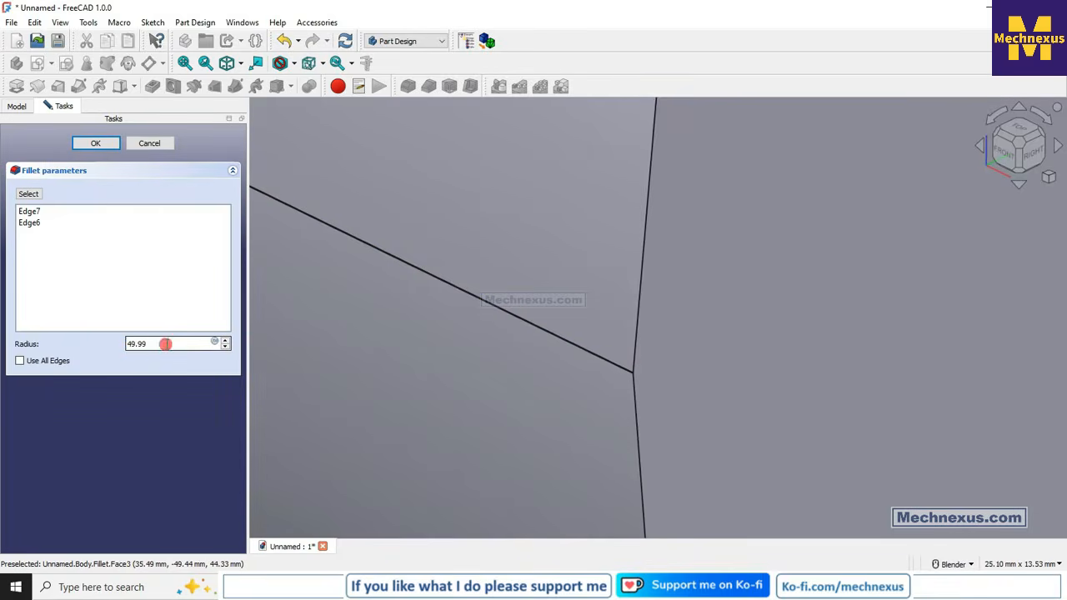
- Set the fillet radius to 48 mm, raise it in 1 mm increments to 50 mm and lower it back to 49 mm
left_click_drag(166, 342, 49, 342)
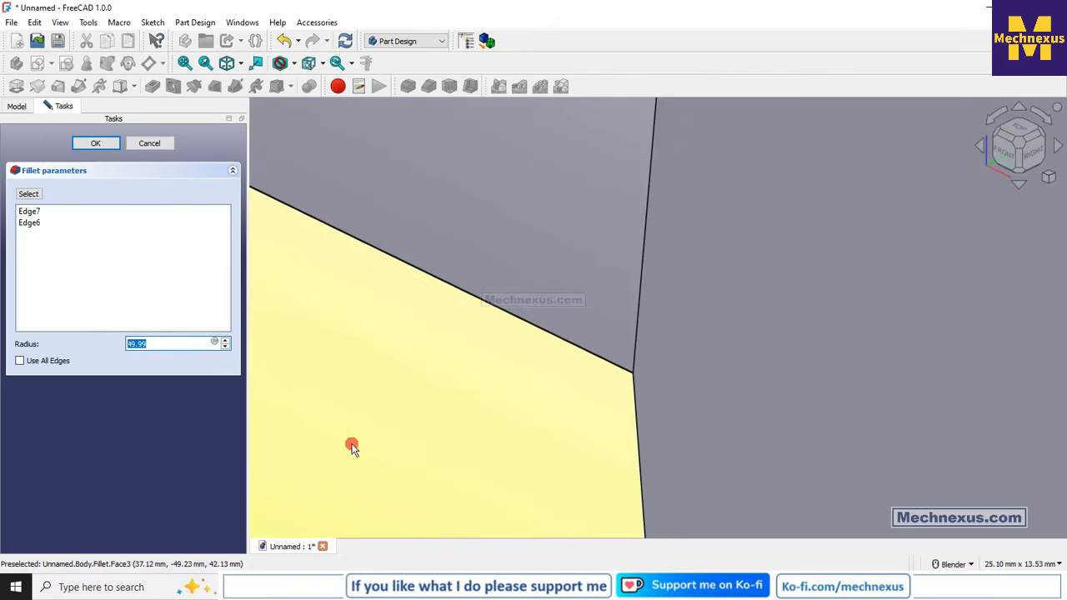
scroll(568, 303, "down", 8)
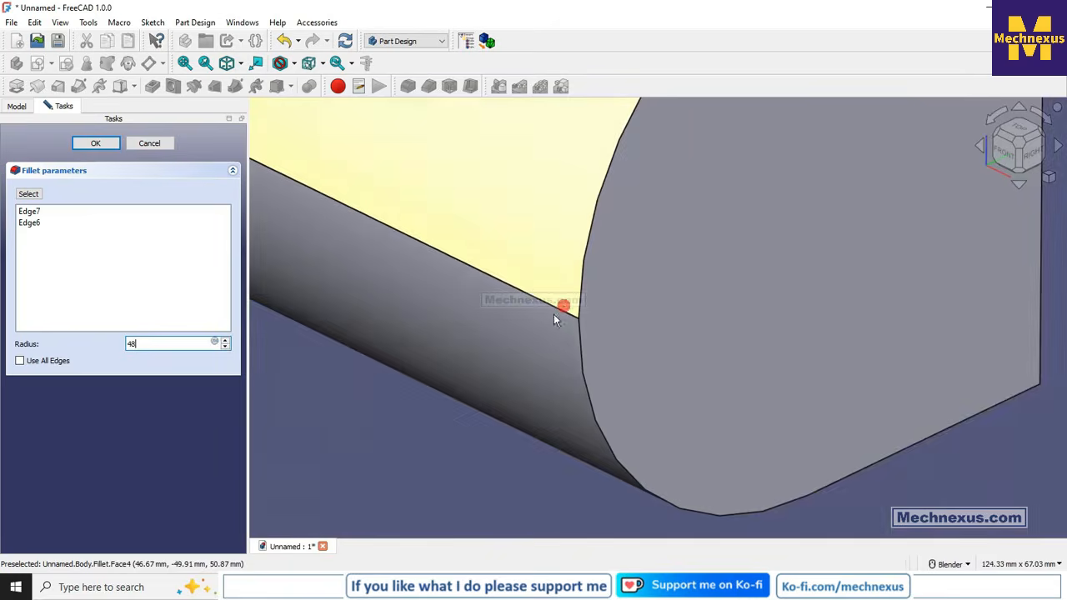
scroll(576, 331, "up", 5)
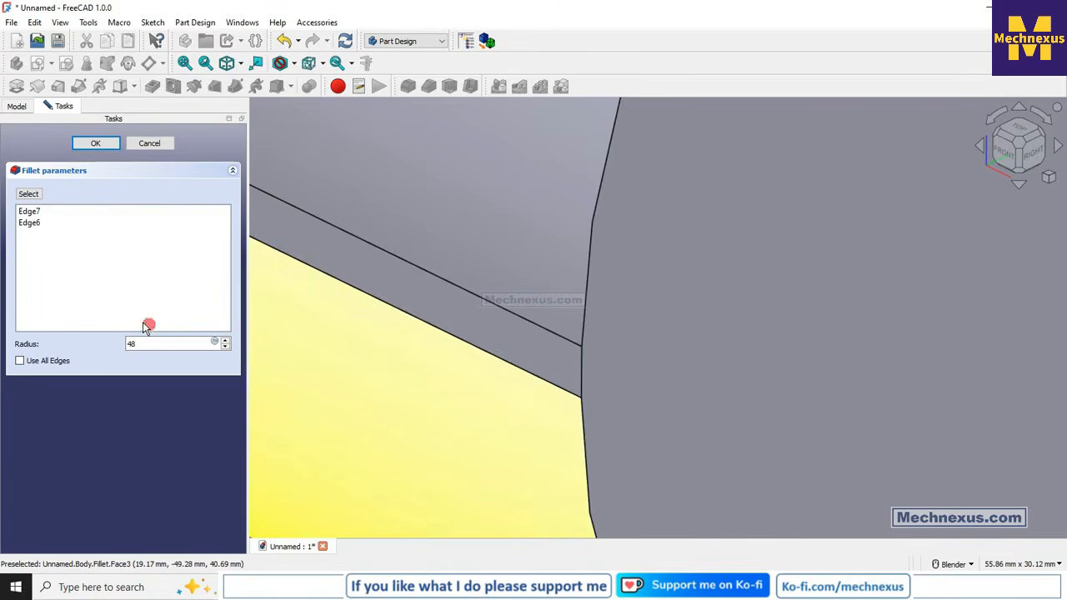
left_click(225, 340)
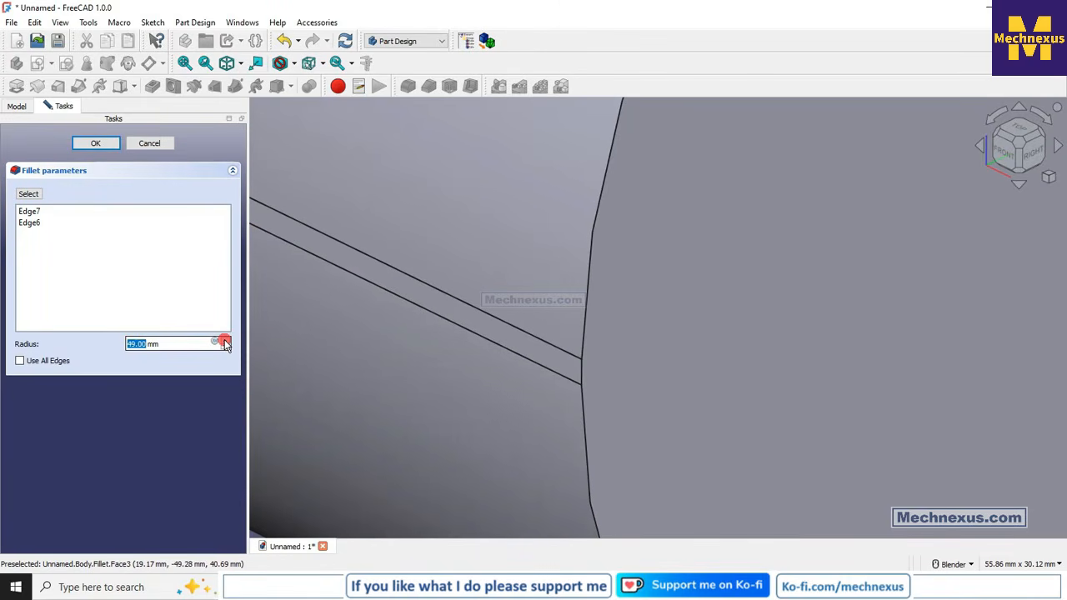
left_click(225, 341)
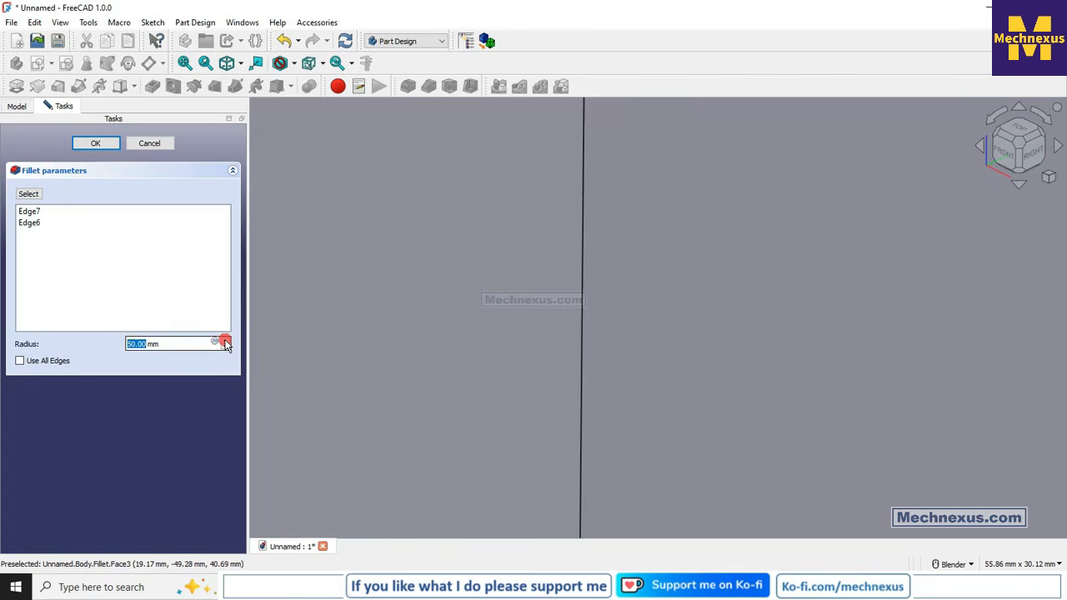
left_click(225, 347)
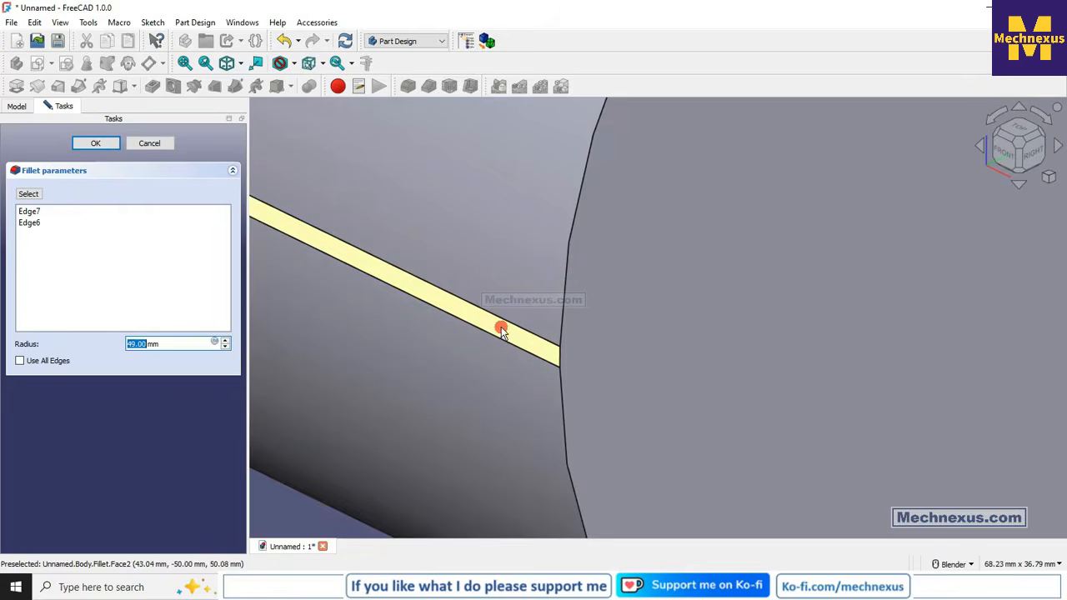
- Apply the fillet with a radius of 49.9999 mm and inspect the seam between the two rounded faces closely
scroll(607, 263, "down", 5)
scroll(540, 328, "down", 6)
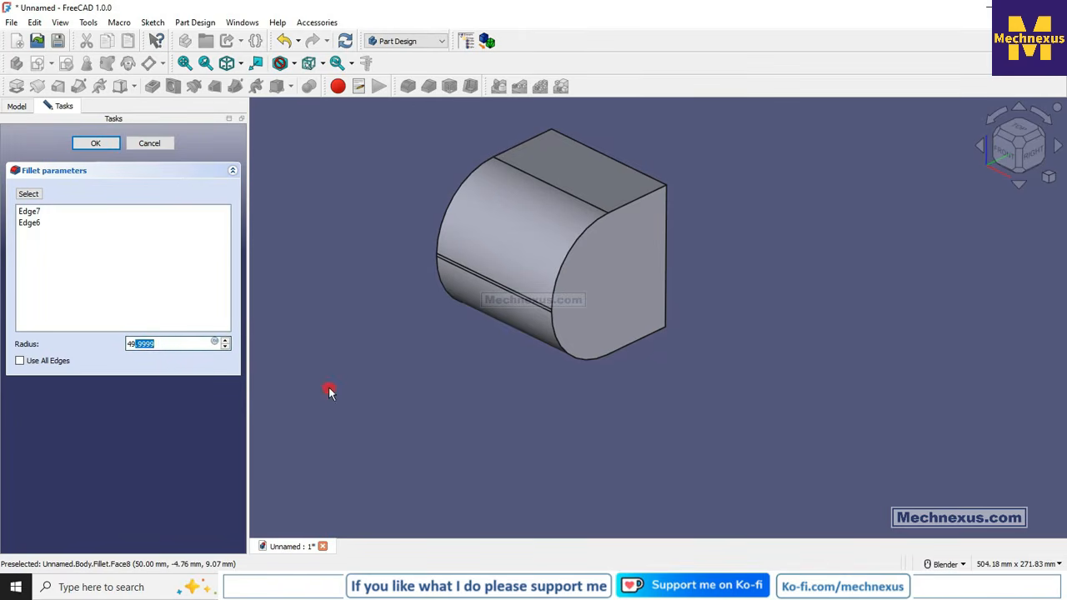
left_click(97, 143)
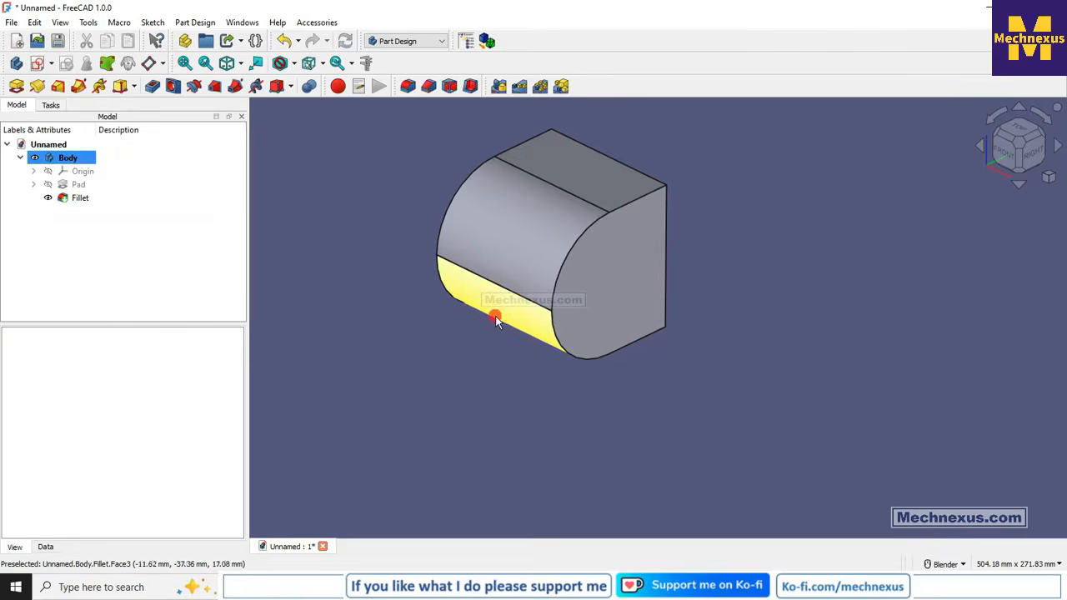
scroll(501, 313, "up", 8)
scroll(621, 302, "up", 10)
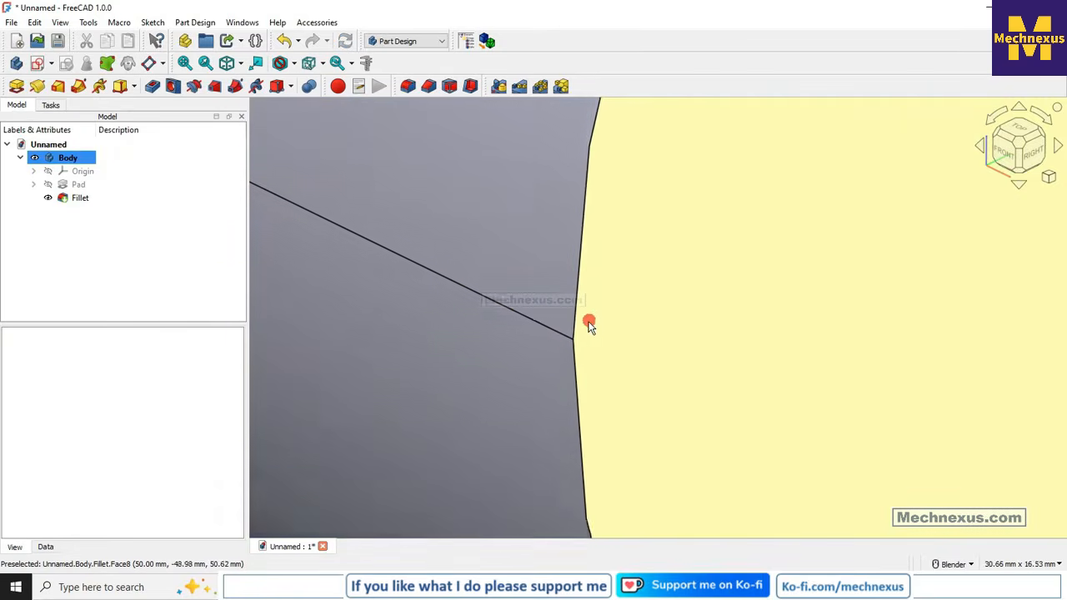
scroll(600, 331, "up", 5)
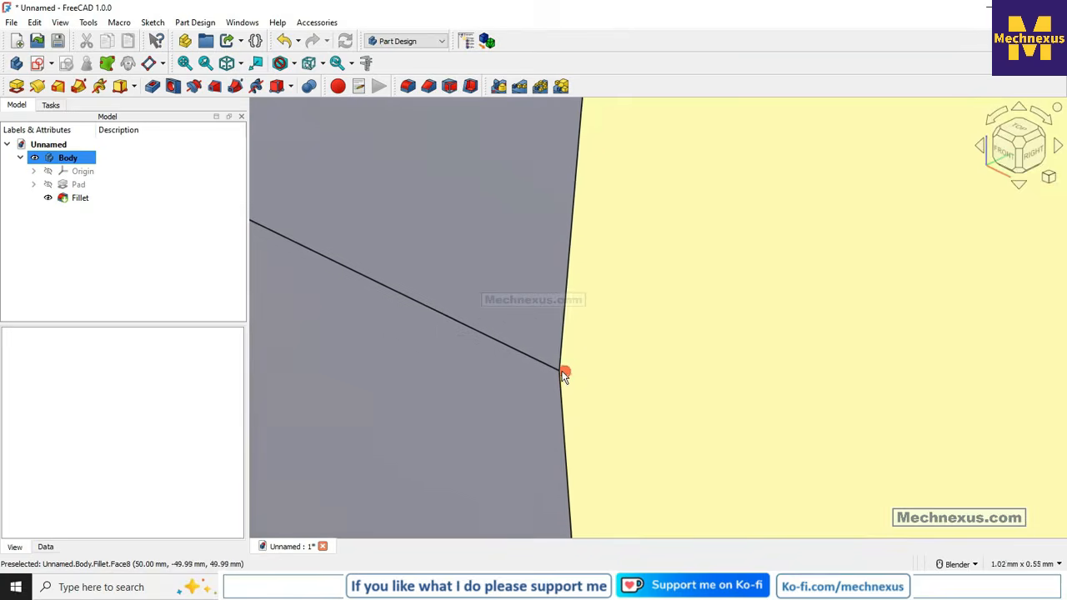
scroll(569, 382, "up", 8)
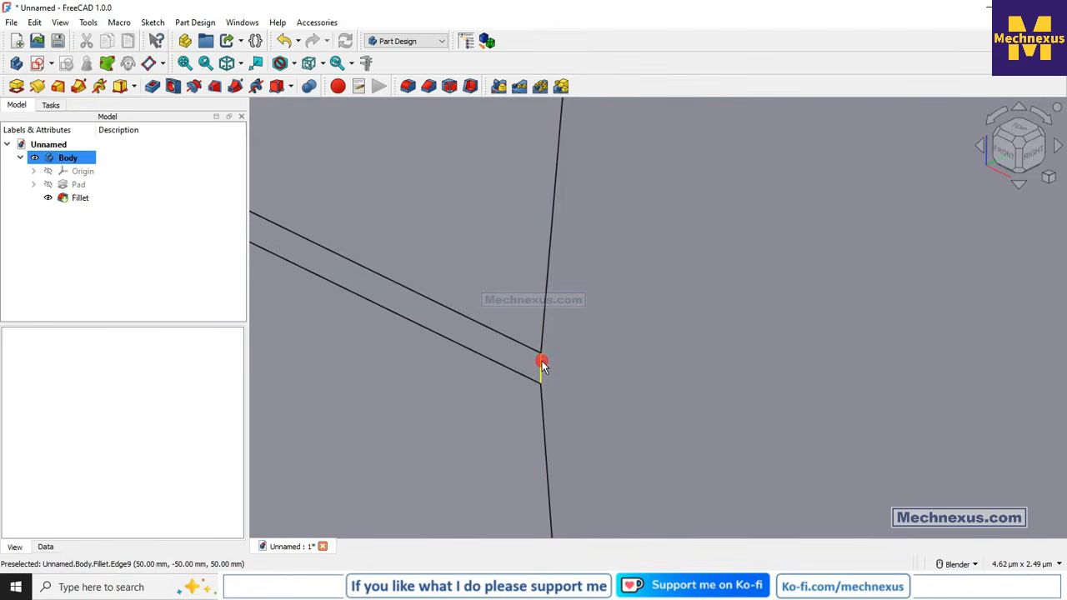
- Reopen the fillet for editing and remove the bottom front edge (Edge6) from its edge list
right_click(76, 198)
left_click(121, 10)
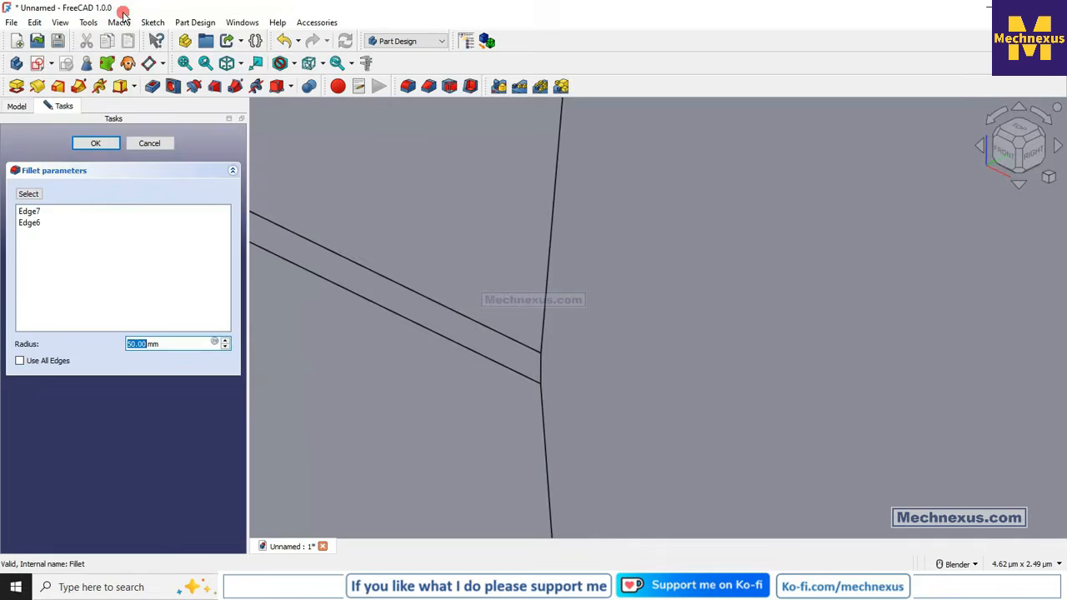
scroll(526, 301, "down", 10)
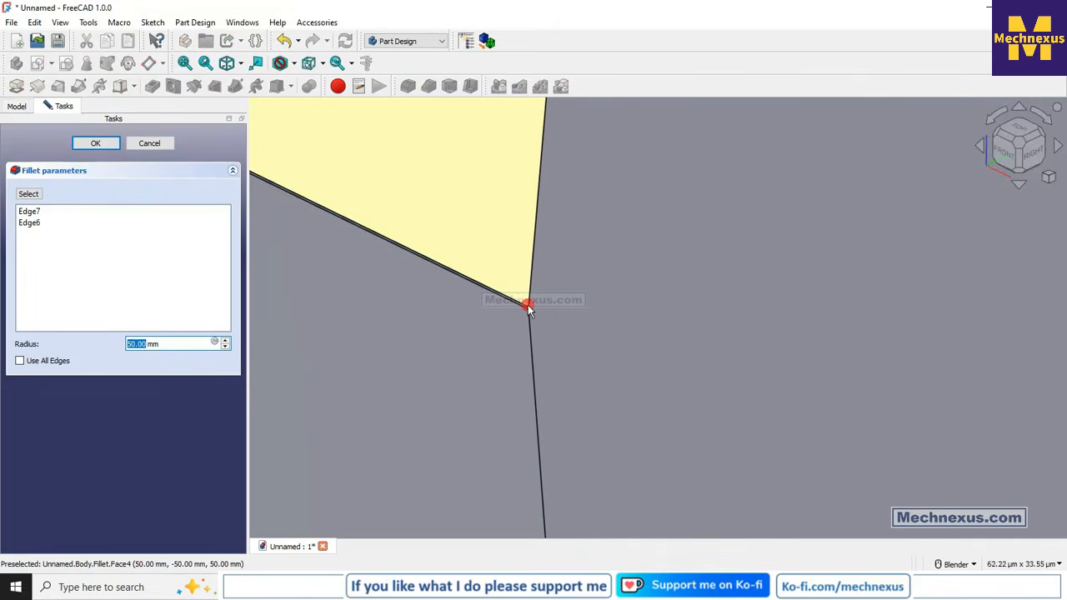
scroll(528, 307, "down", 5)
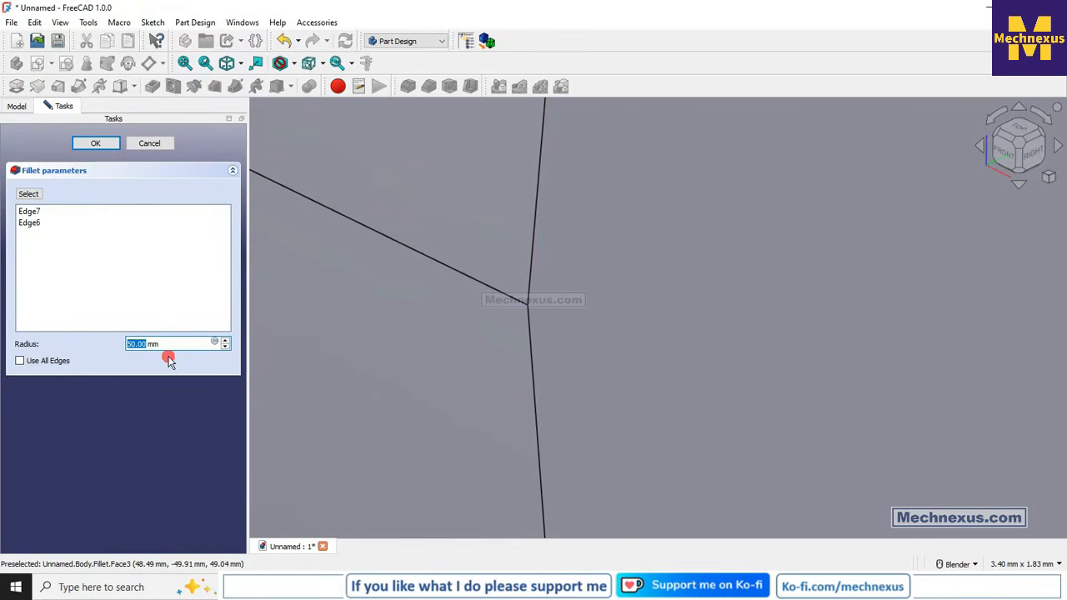
scroll(530, 336, "down", 4)
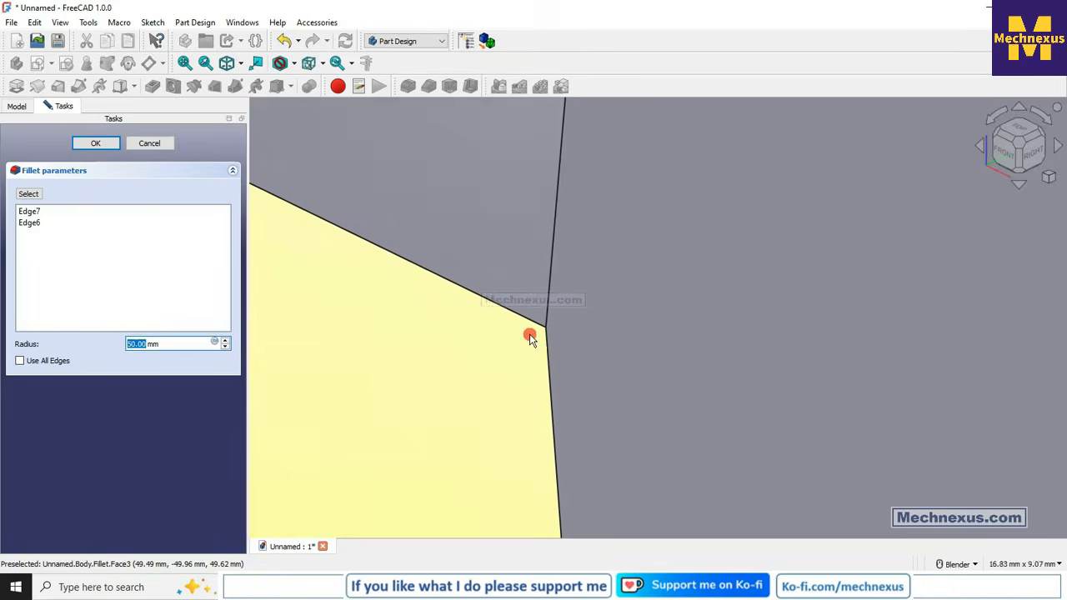
scroll(530, 337, "down", 7)
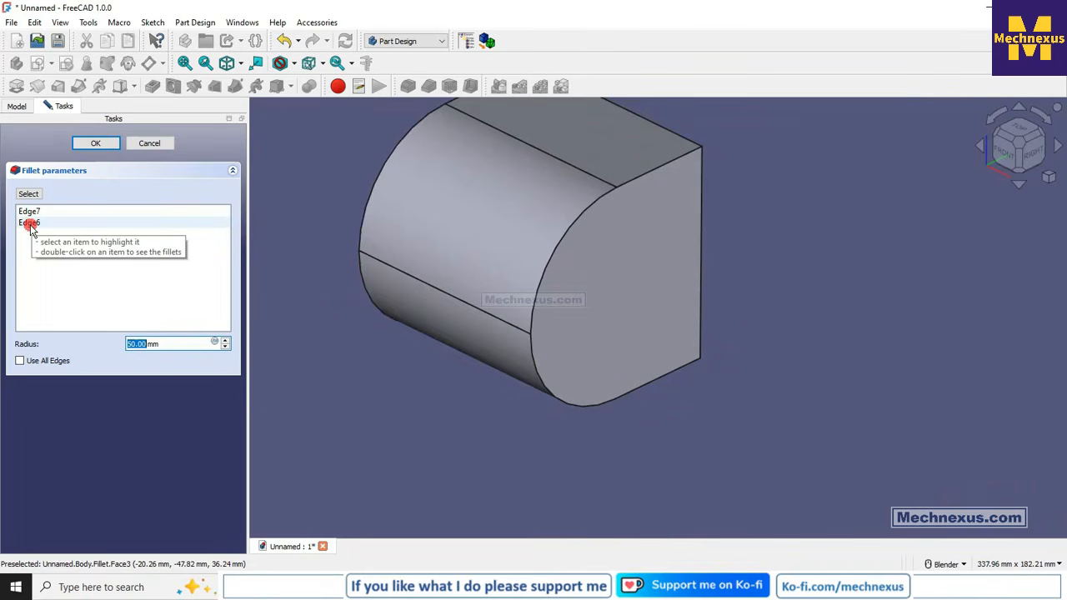
right_click(29, 226)
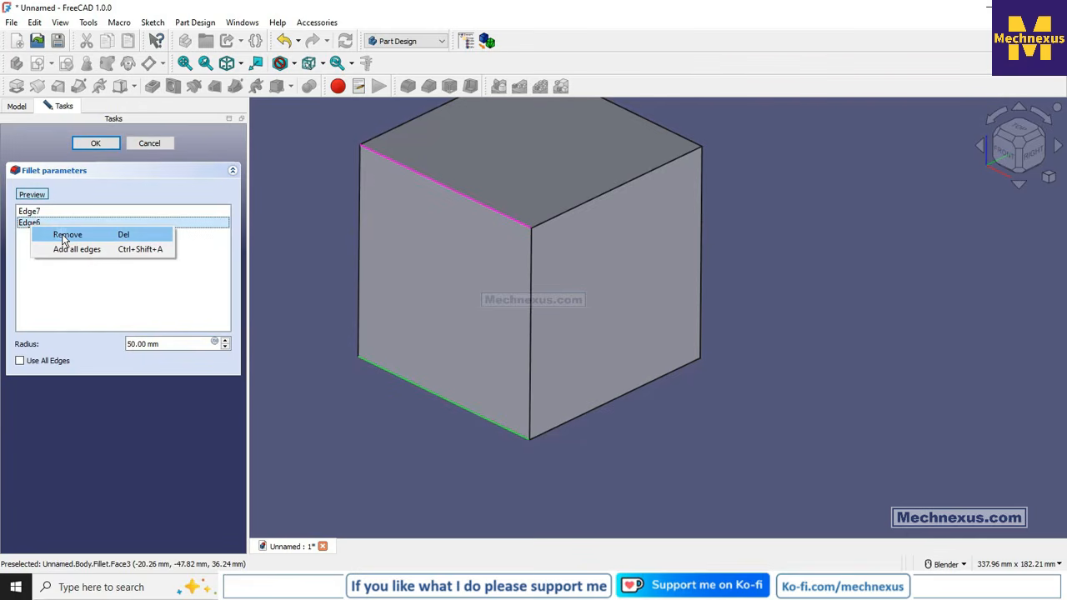
left_click(64, 236)
left_click(90, 143)
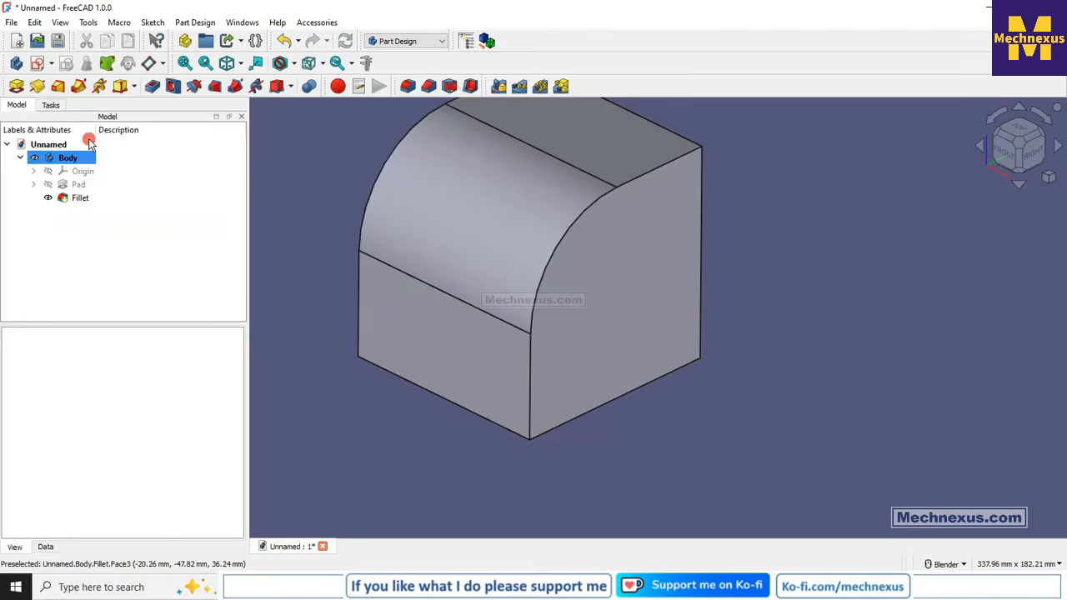
- Reopen the fillet of the top front edge and set its radius to 30 mm
scroll(363, 357, "down", 2)
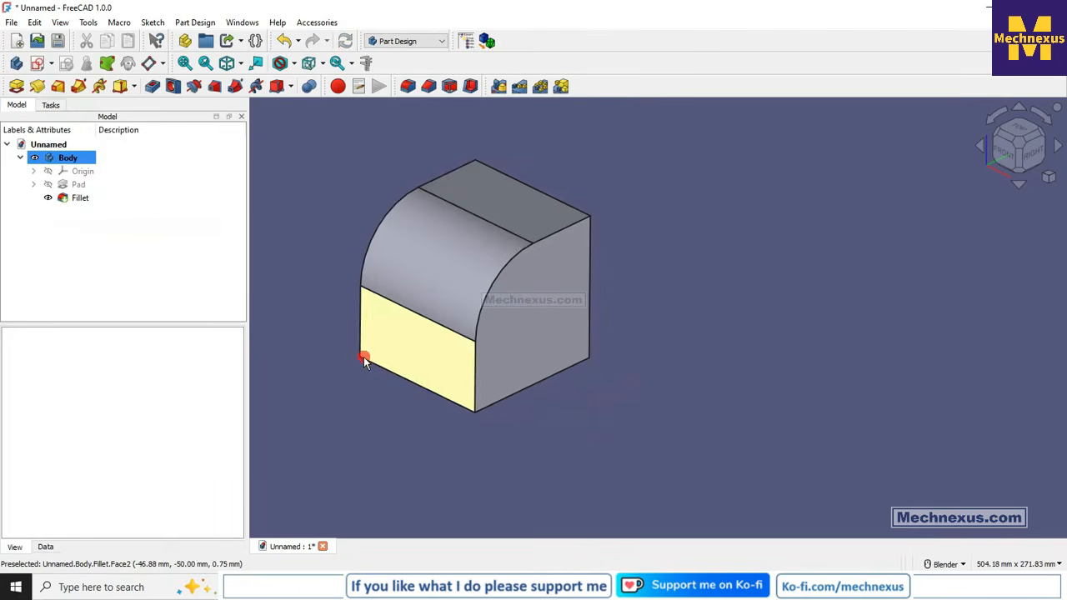
right_click(80, 202)
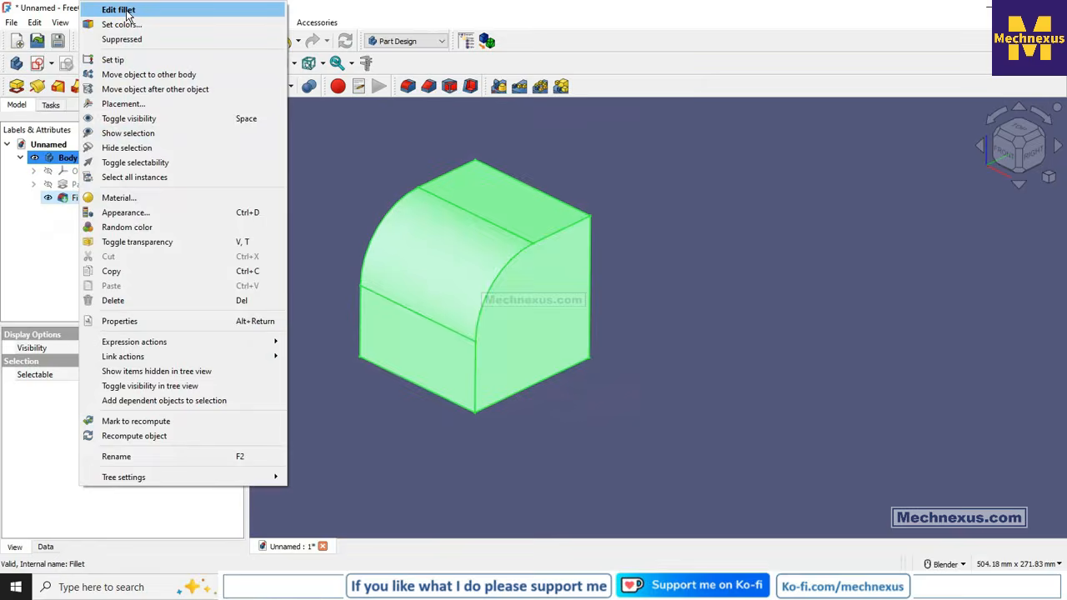
left_click(125, 10)
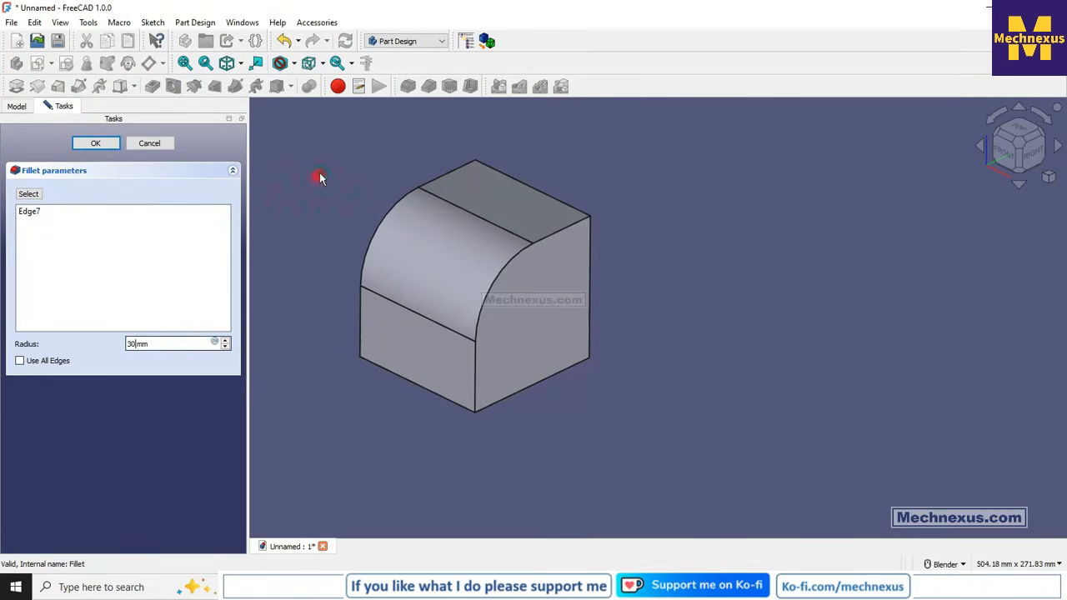
left_click(97, 144)
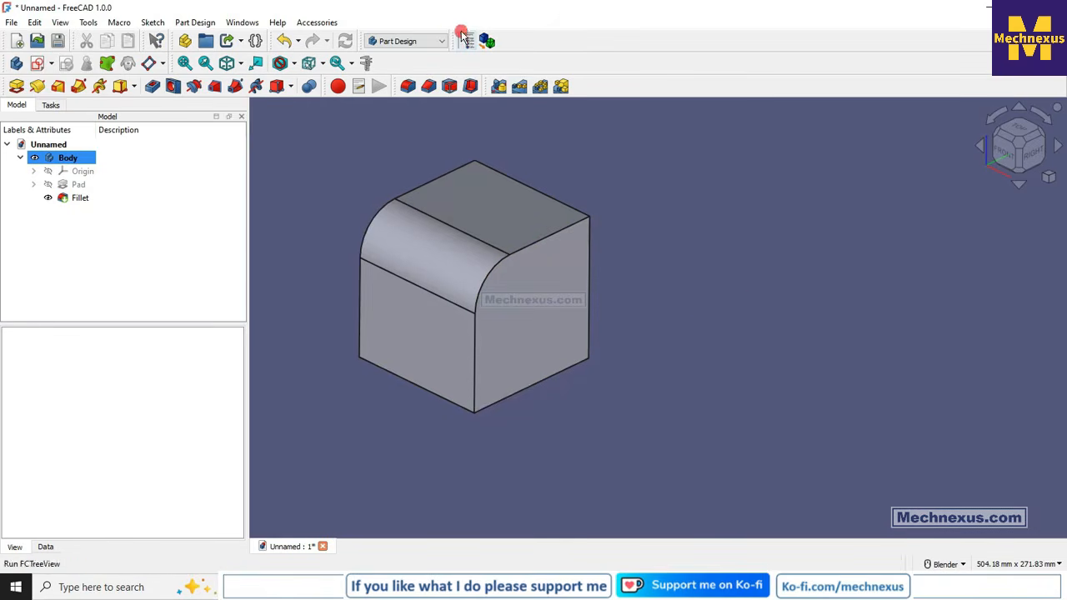
- Switch to the Part workbench, start its Fillet tool and choose the existing Fillet as the shape to work on
left_click(417, 41)
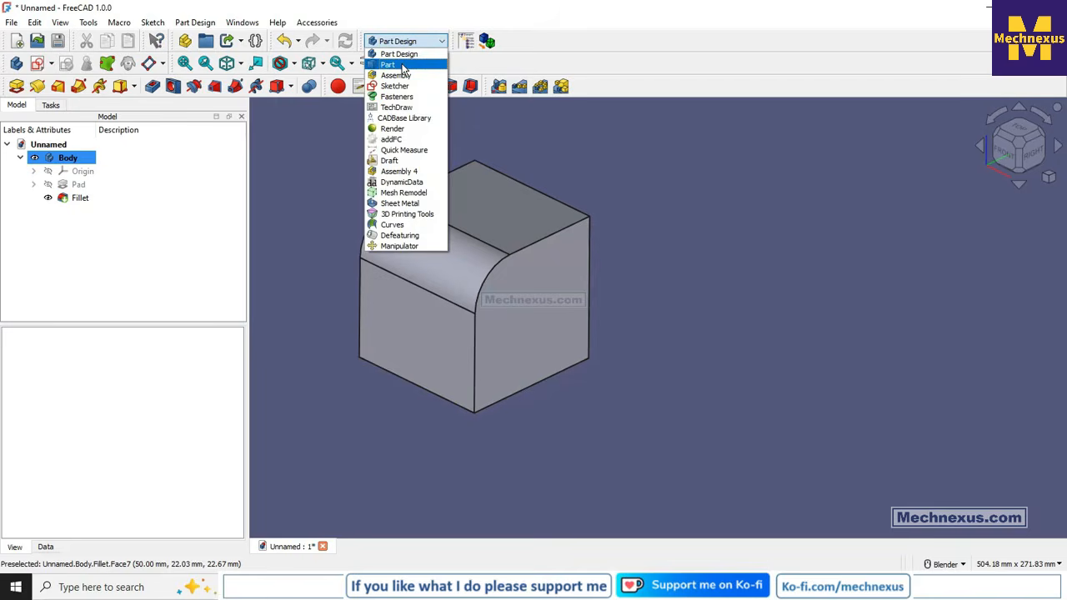
left_click(403, 65)
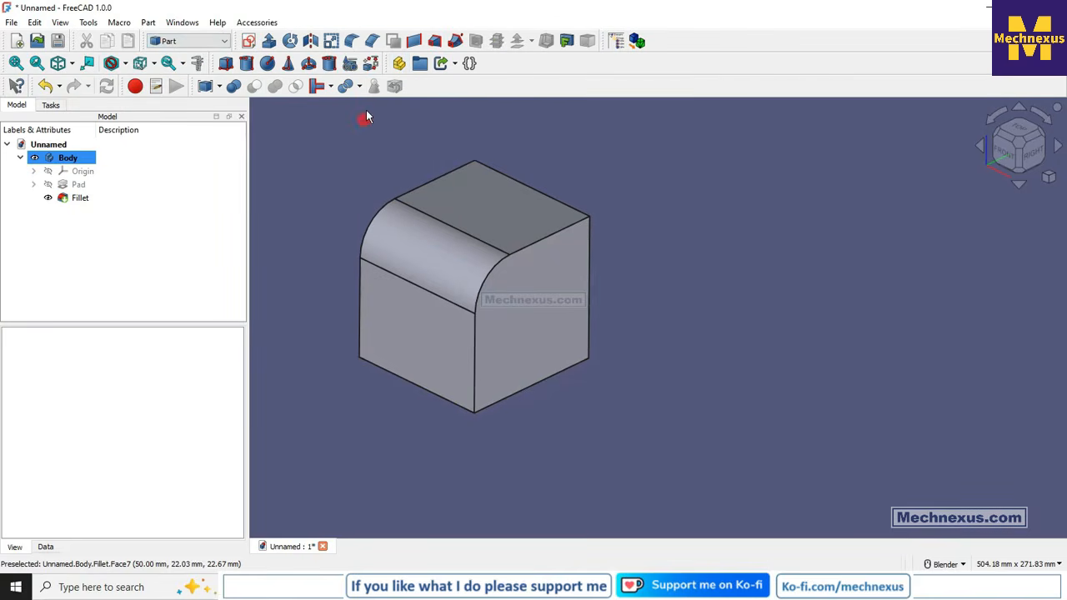
left_click(350, 42)
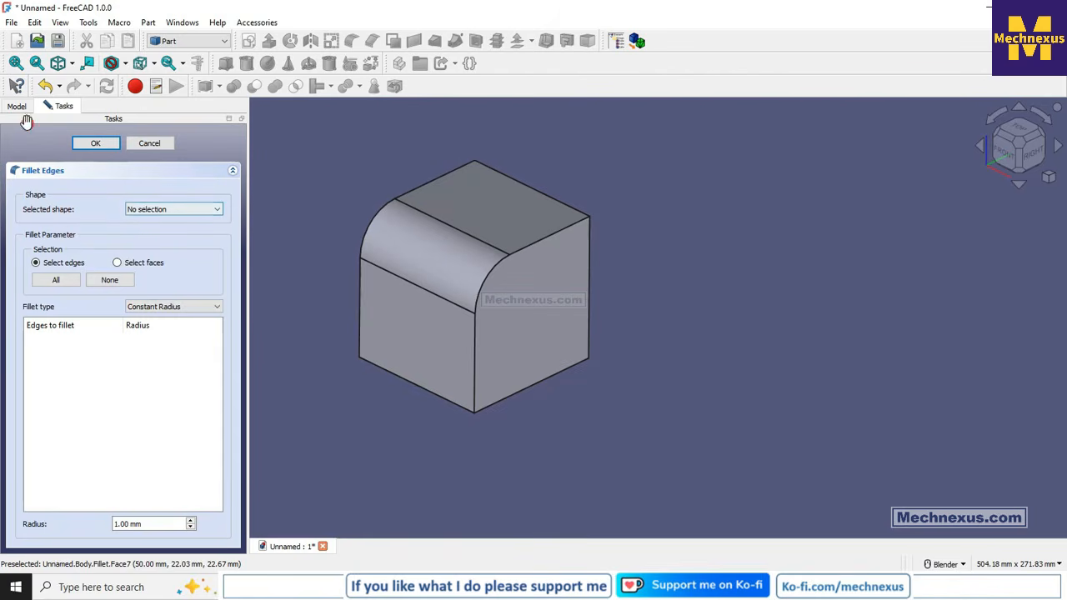
left_click(176, 209)
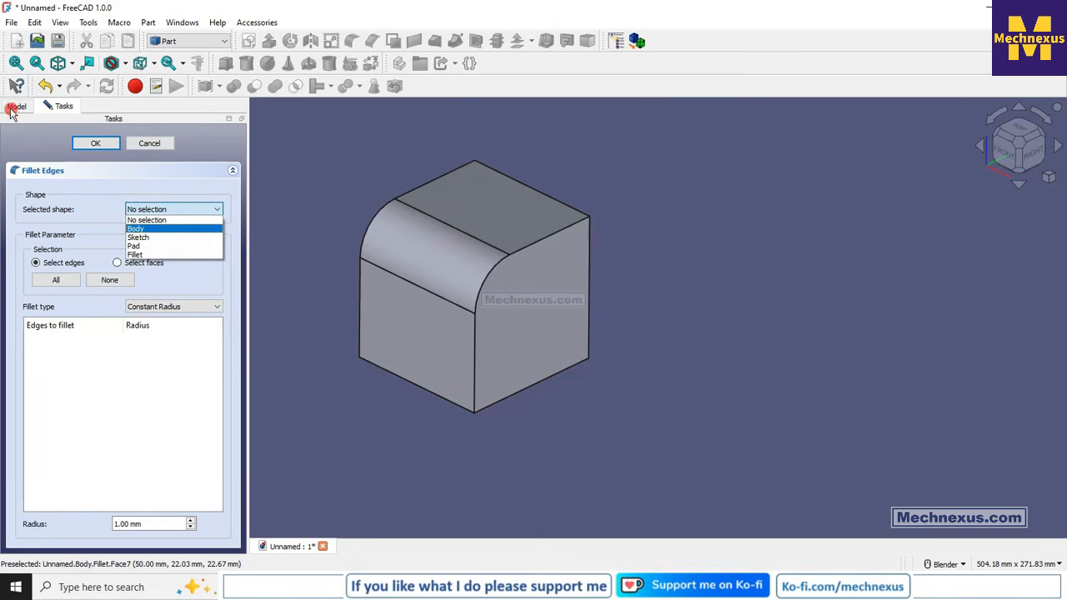
left_click(136, 255)
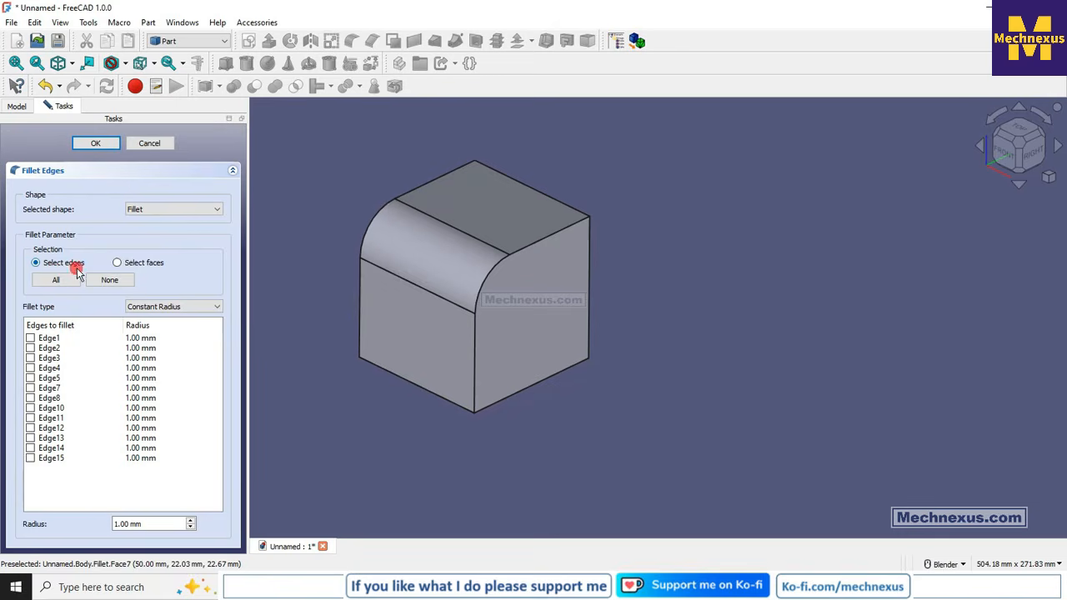
- Fillet the straight top edge of the right face (Edge14) with a constant radius of 30 mm
left_click(560, 237)
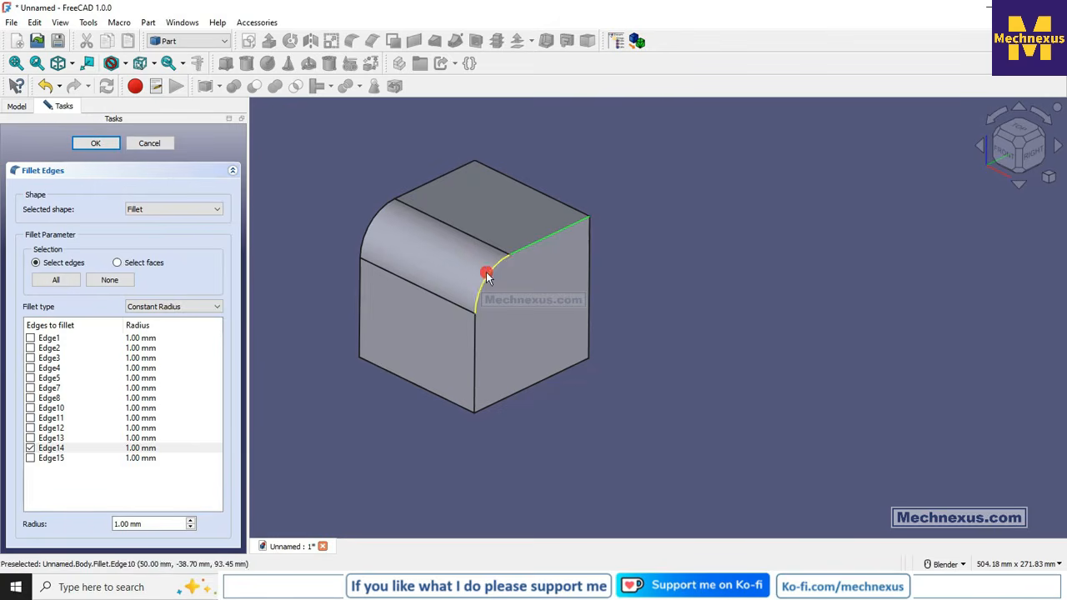
double_click(132, 449)
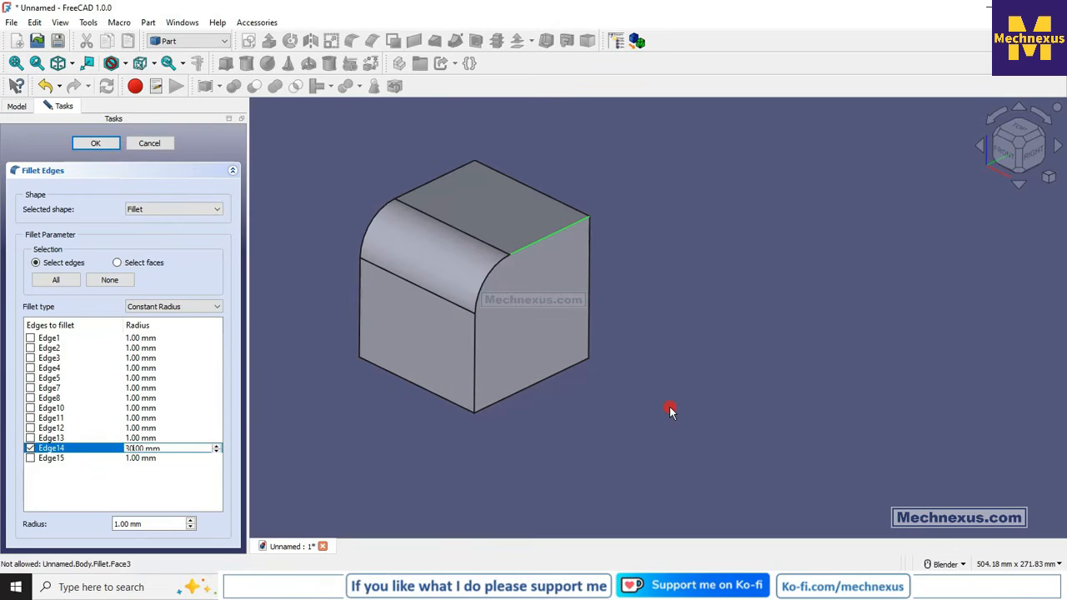
left_click(94, 143)
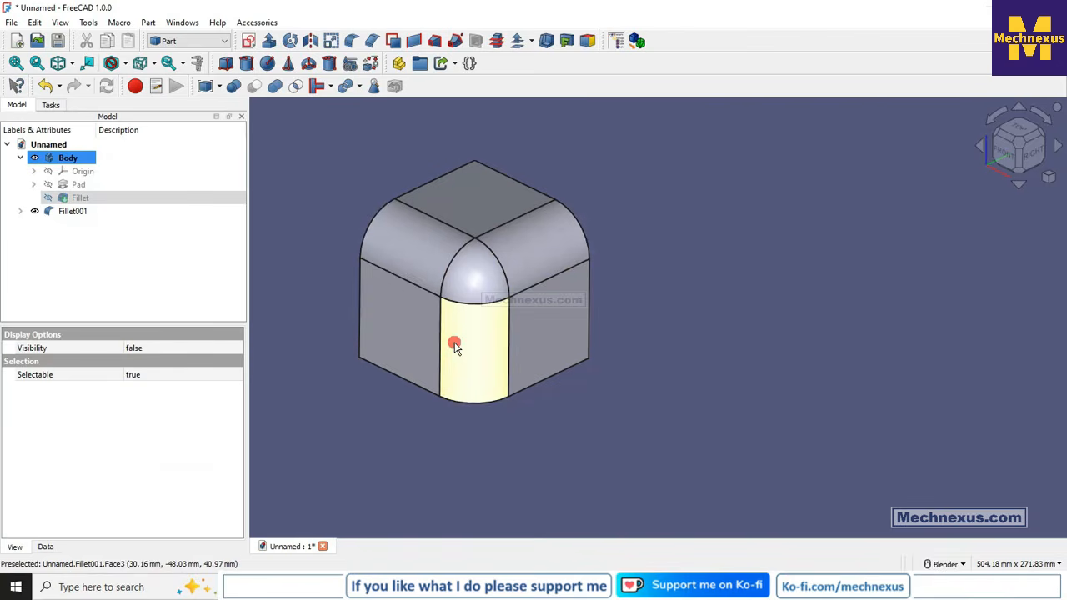
- Reopen the Part fillet for editing and set the constant radius of Edge14 to 10 mm
right_click(76, 210)
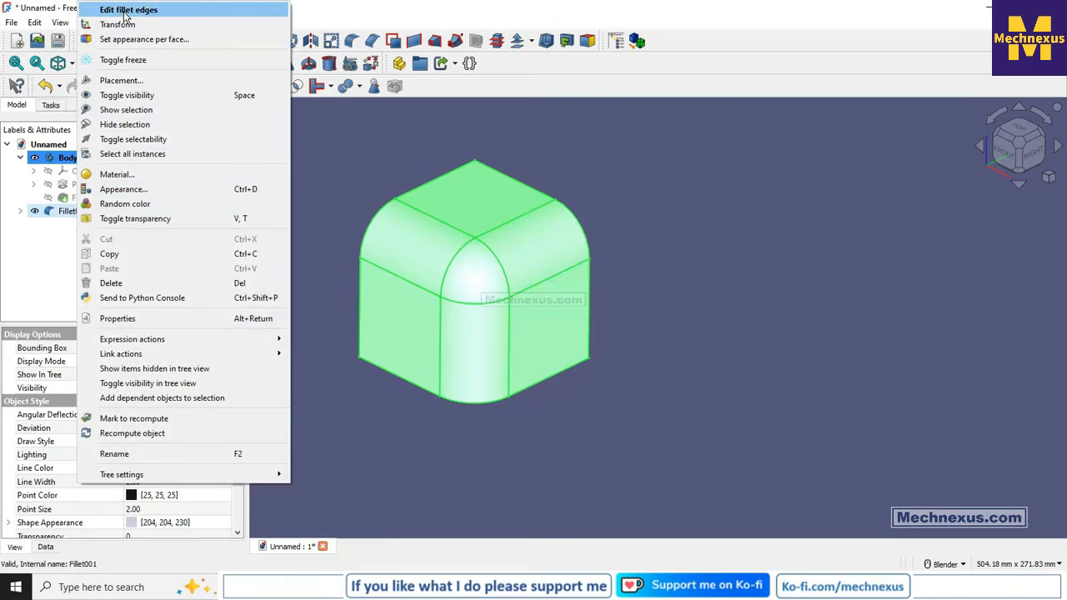
left_click(124, 12)
left_click(31, 449)
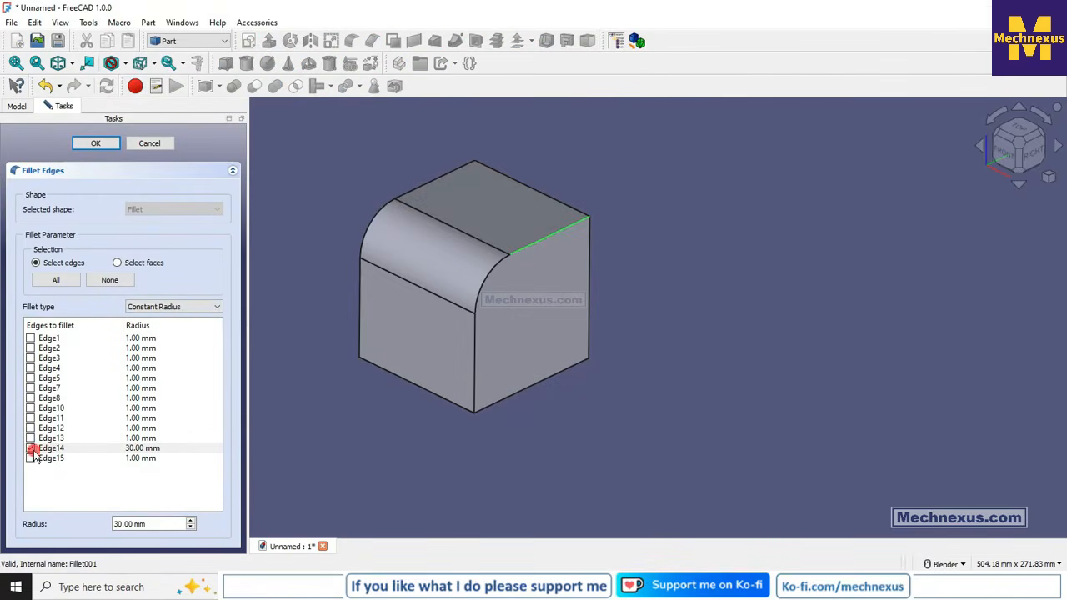
double_click(132, 449)
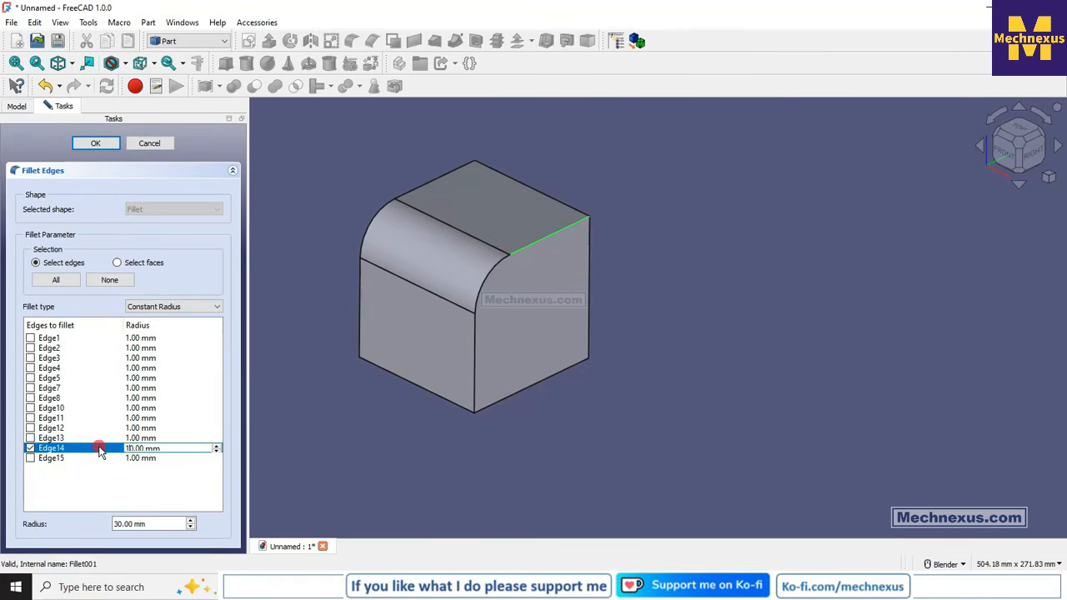
left_click(99, 143)
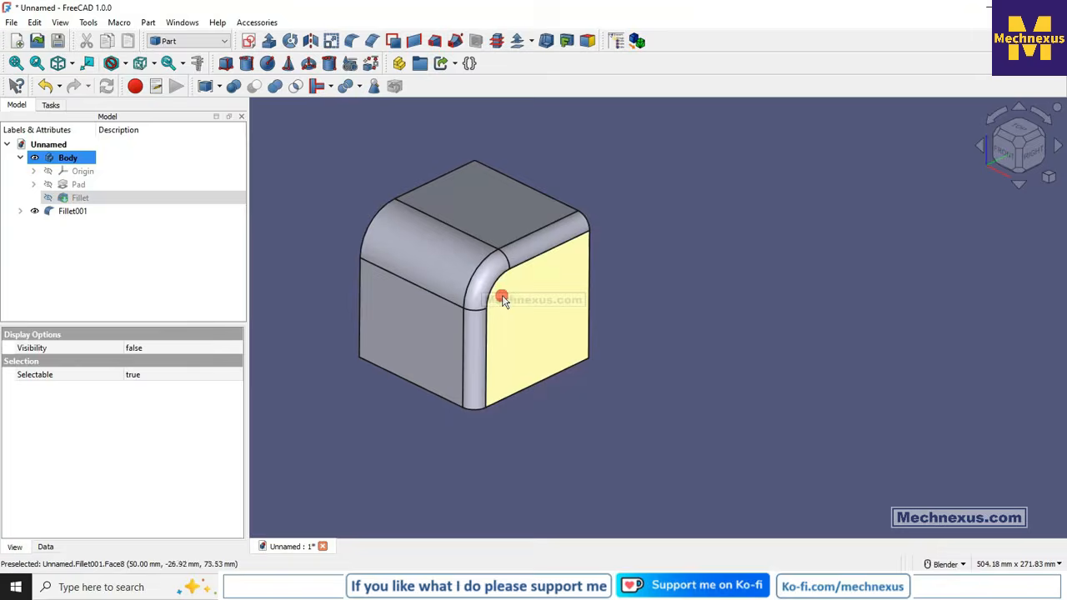
- Check the radii of the two fillets by selecting the arc at the end of each
middle_click_drag(503, 300, 423, 229)
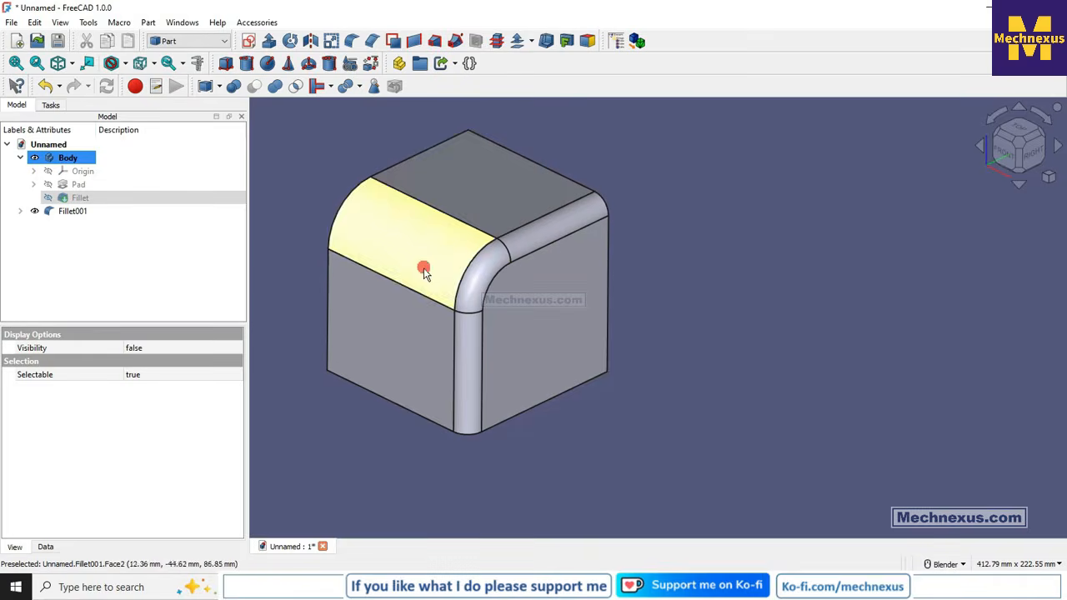
left_click(343, 199)
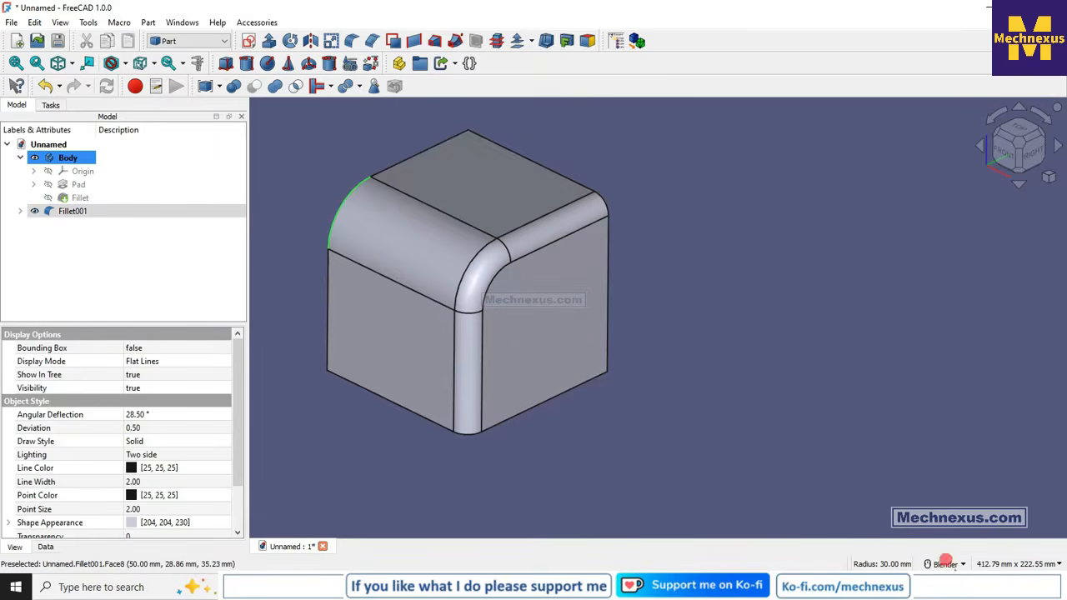
left_click(606, 200)
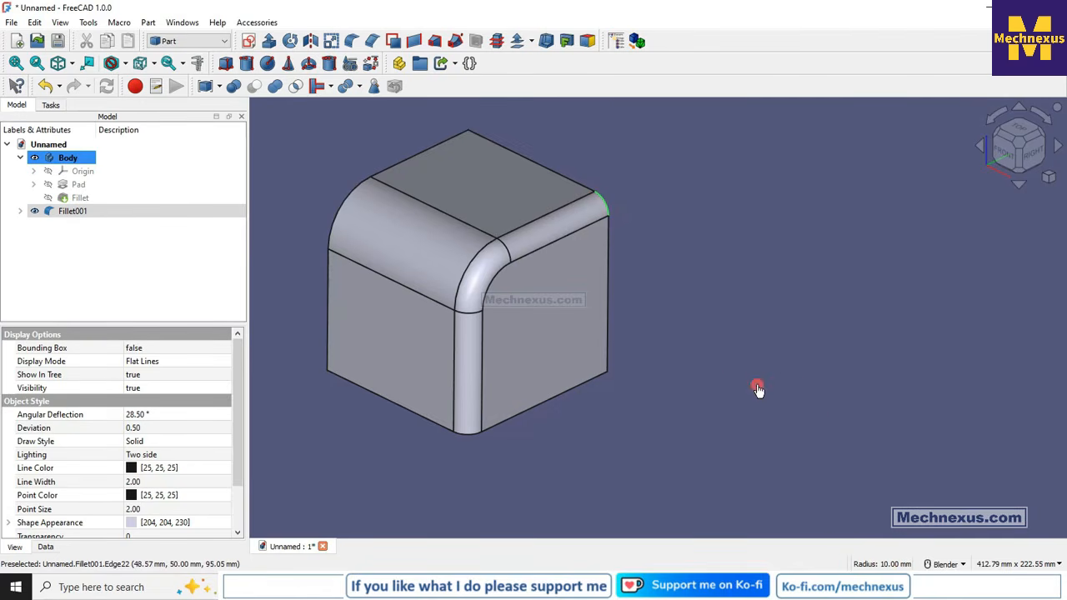
- Edit the Part fillet, change its type to Variable Radius and set Edge14's end radius to 30 mm
right_click(69, 212)
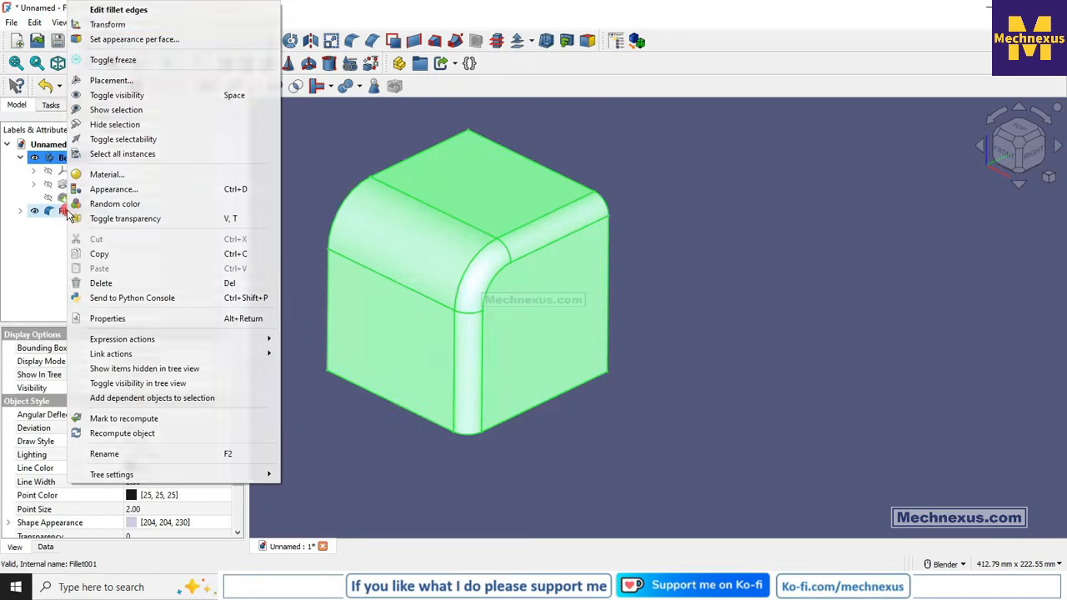
left_click(115, 10)
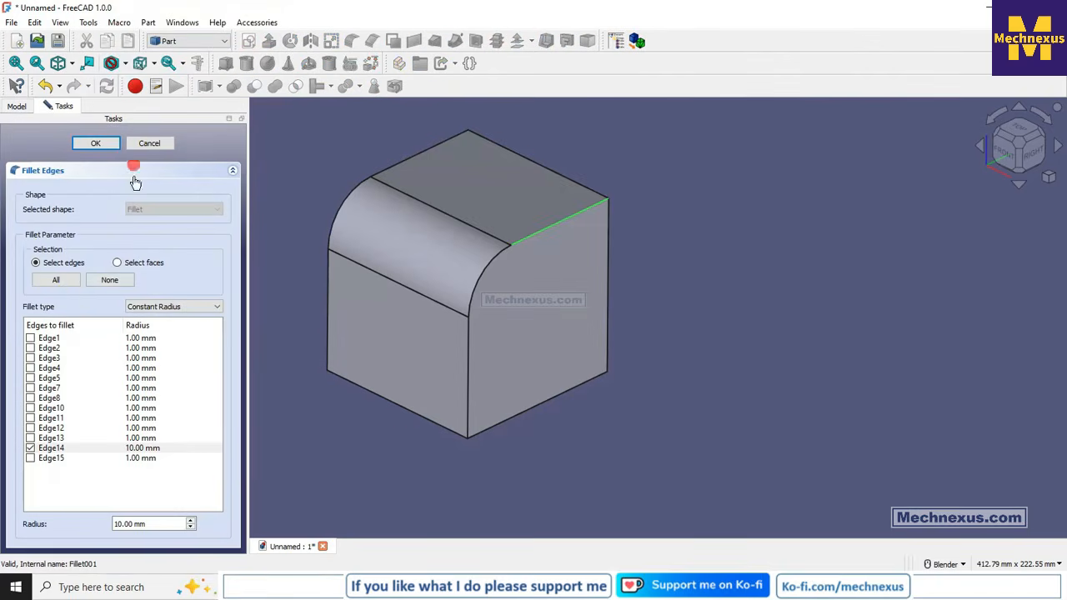
left_click(142, 307)
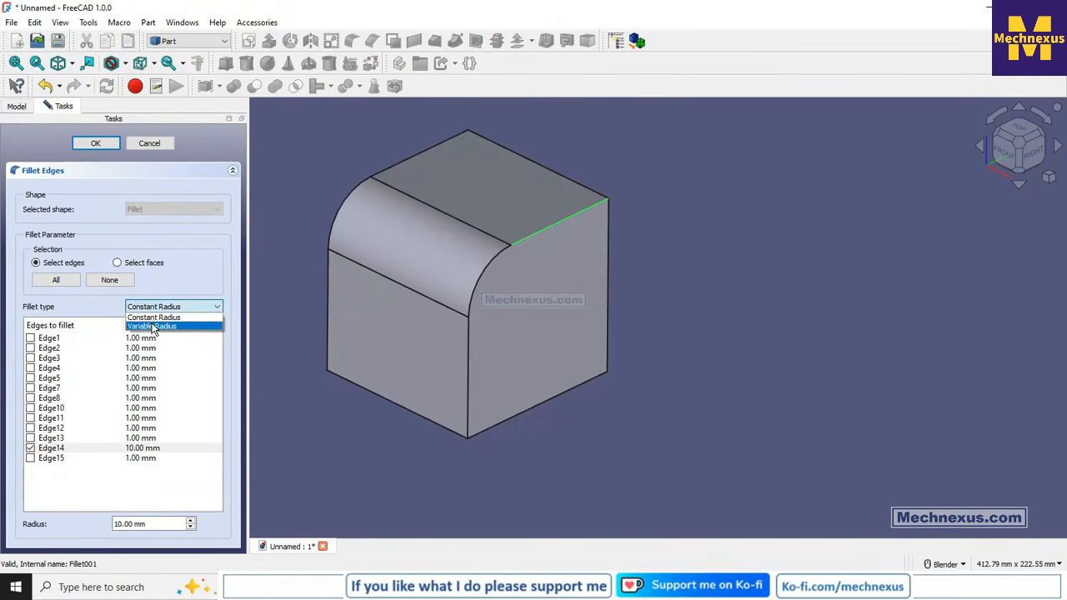
left_click(153, 326)
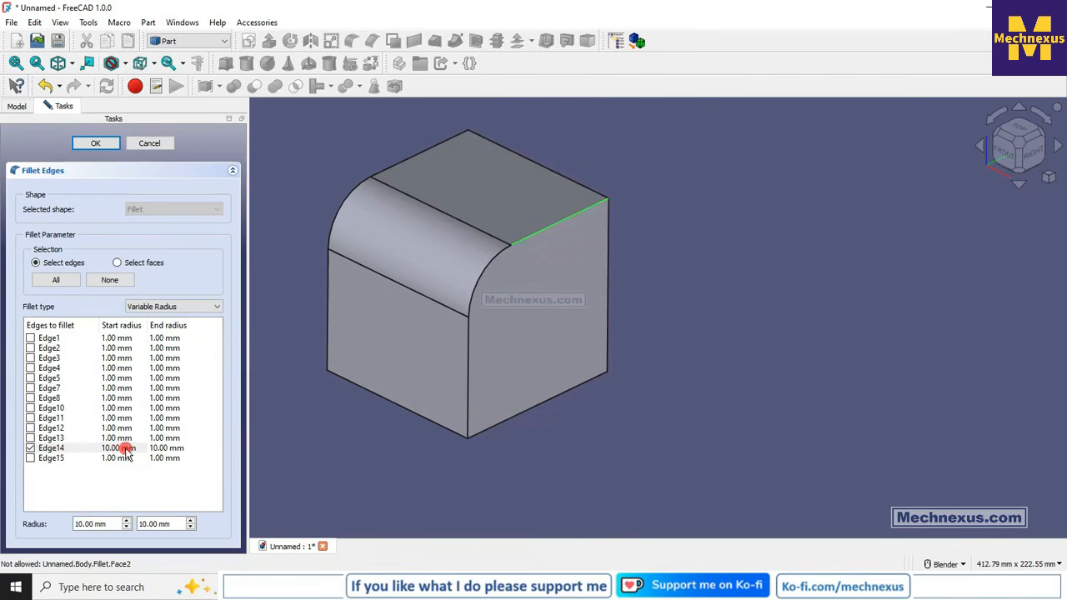
double_click(156, 447)
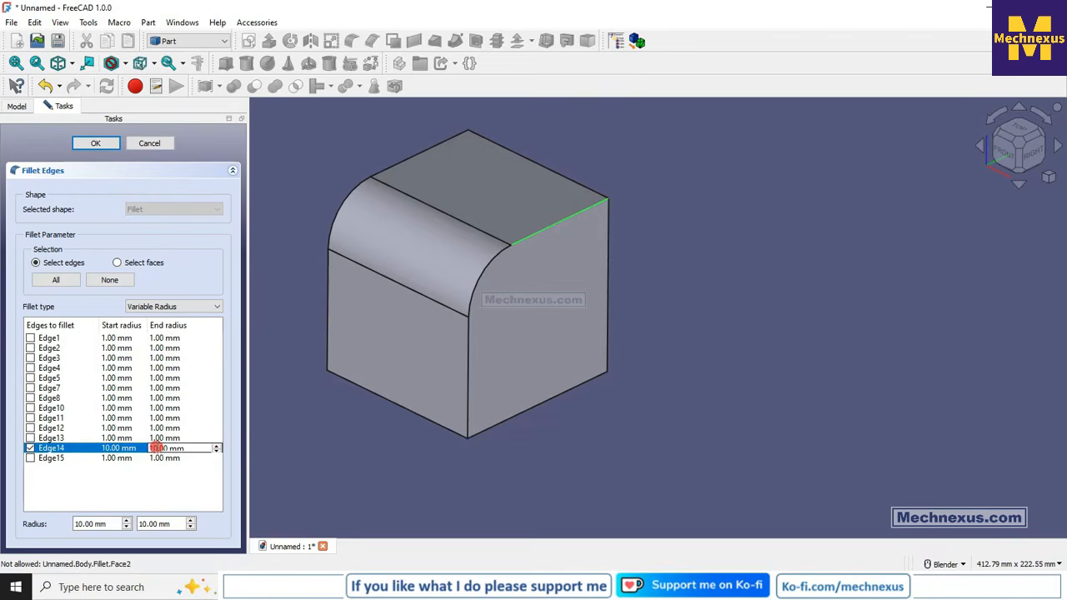
left_click(417, 448)
left_click(354, 456)
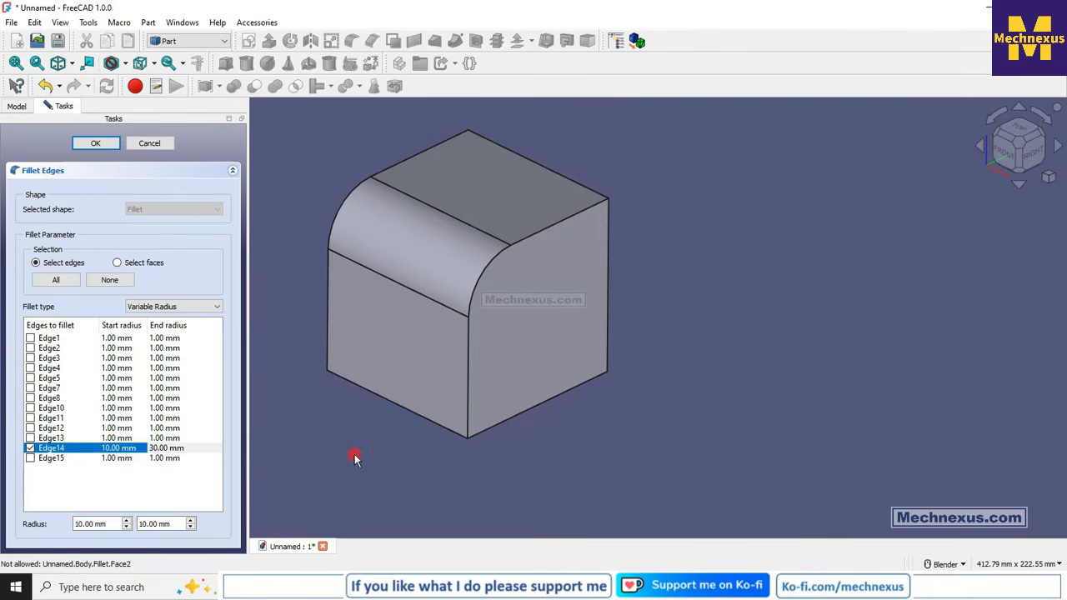
left_click(97, 145)
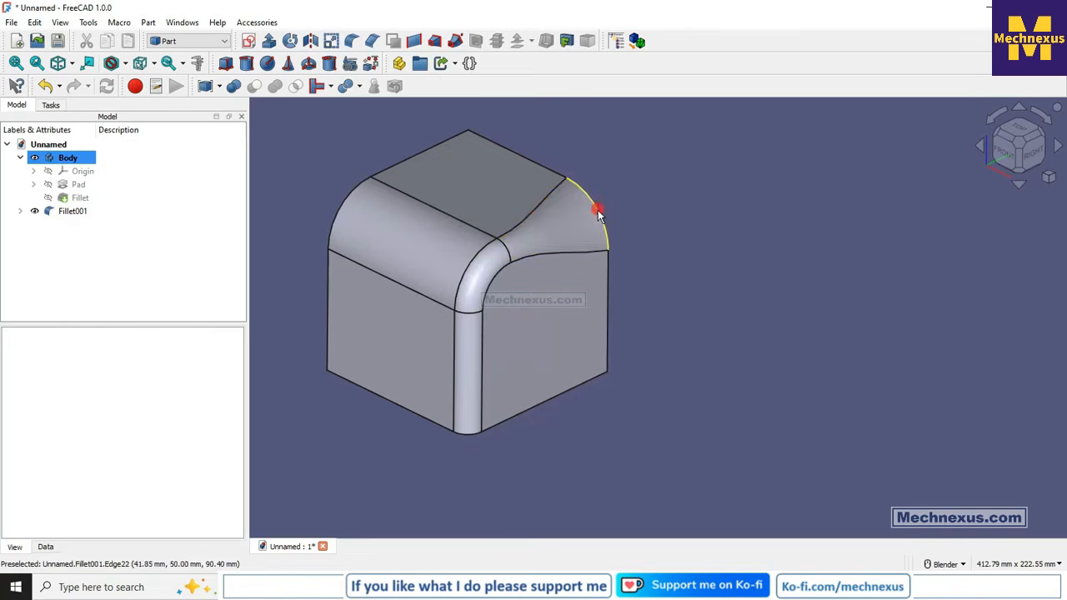
- Reopen the variable fillet and set Edge14's start radius to 30 mm and its end radius to 10 mm
middle_click_drag(597, 213, 579, 233)
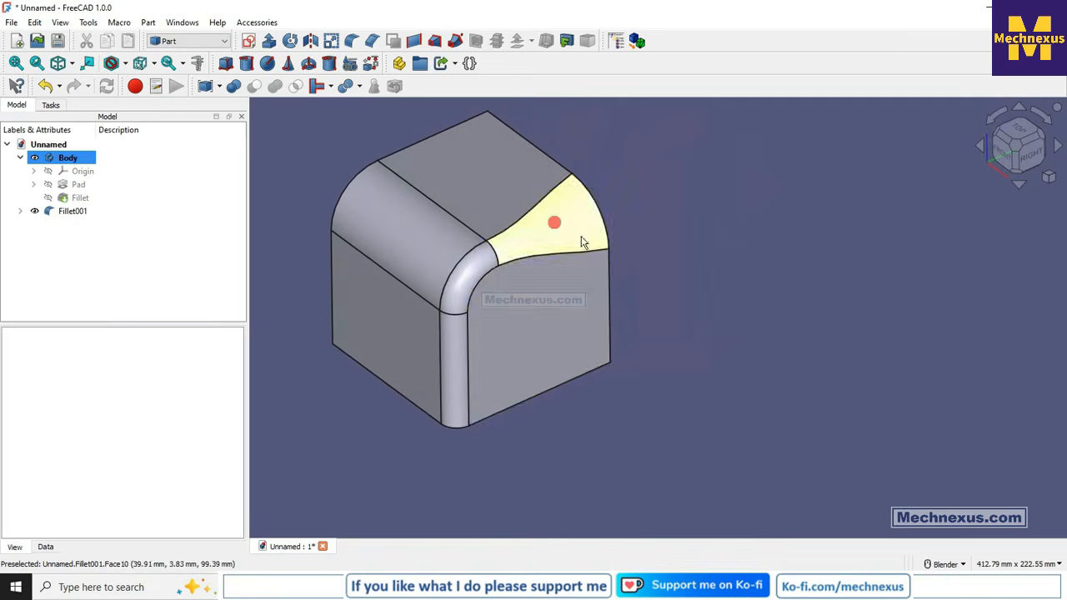
right_click(67, 211)
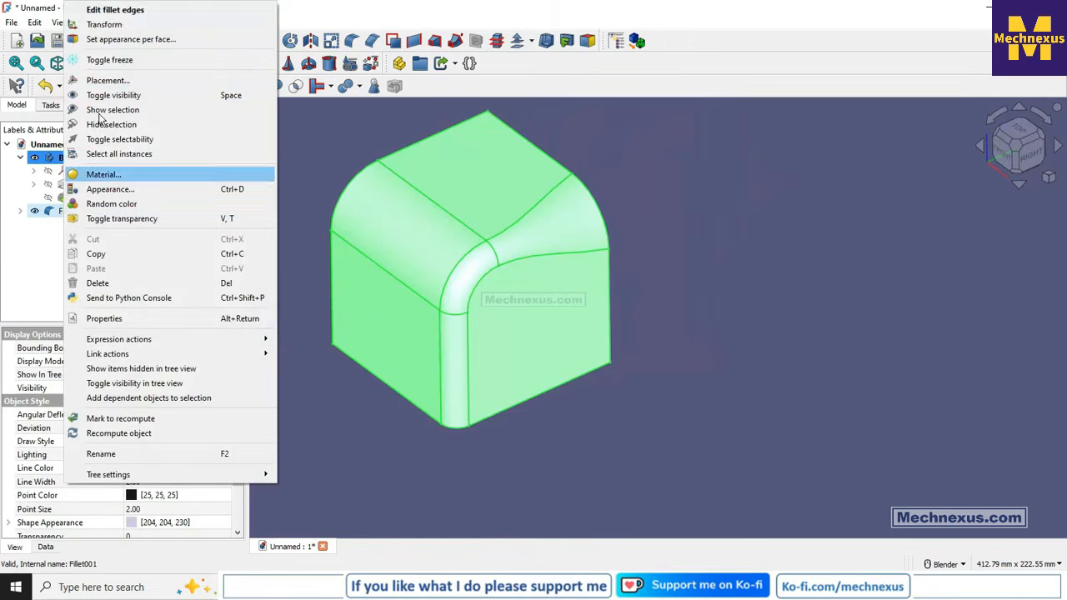
left_click(124, 10)
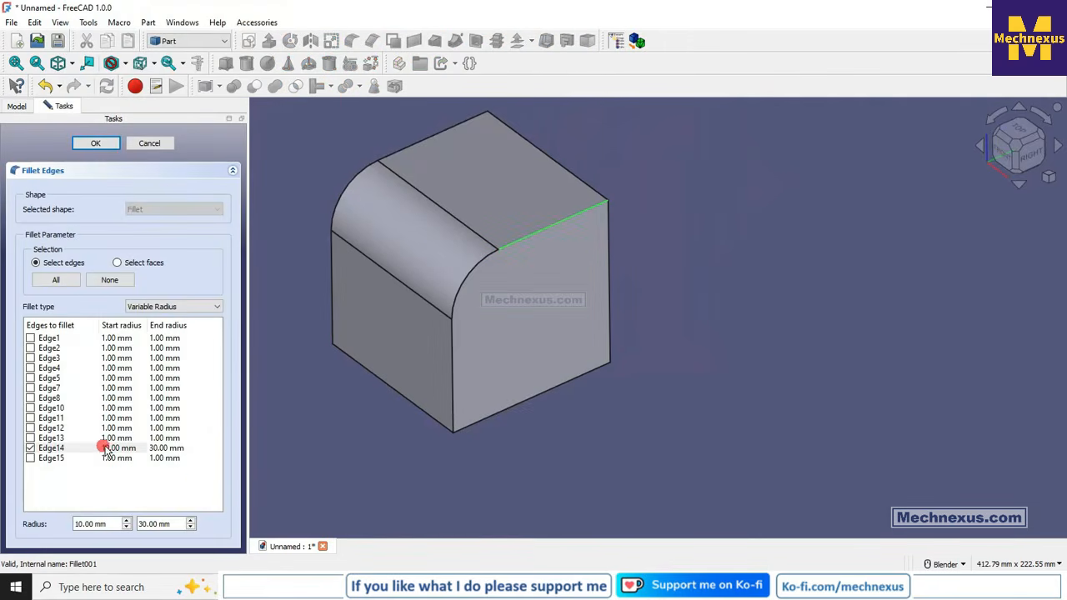
double_click(108, 448)
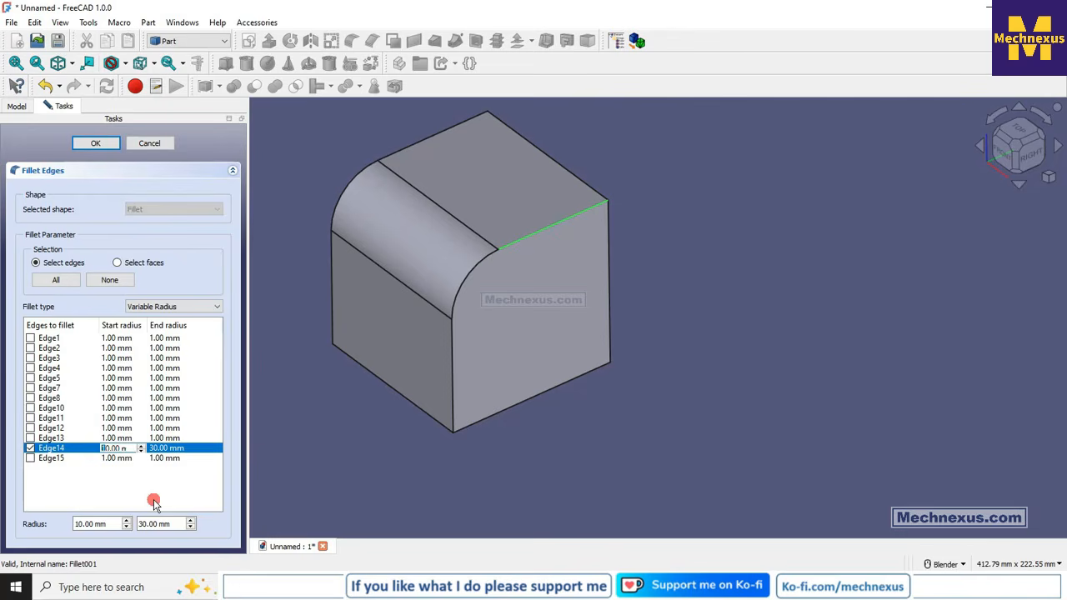
double_click(150, 449)
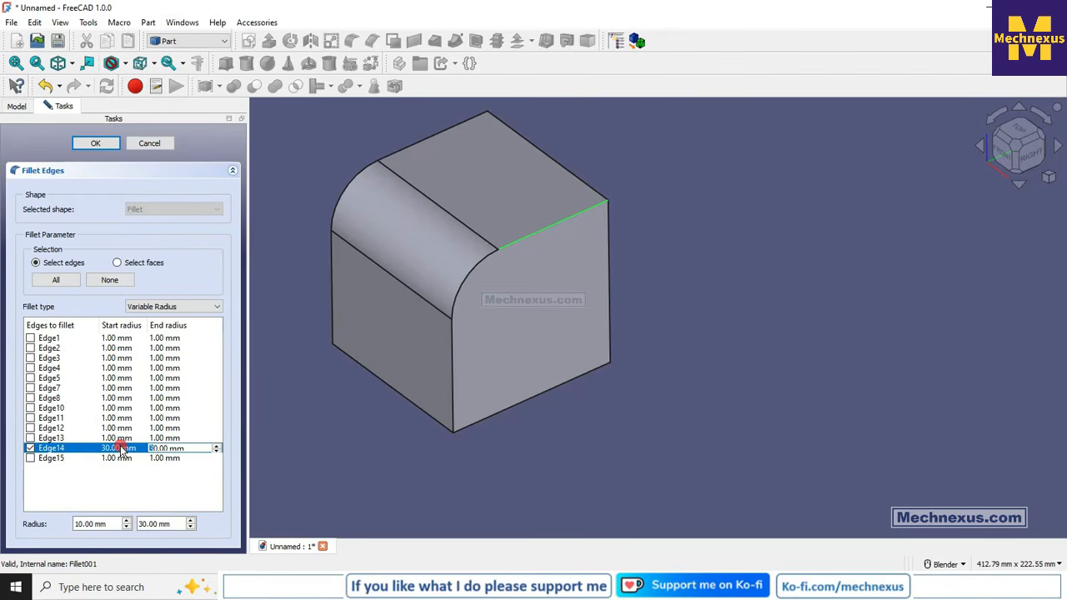
left_click(83, 146)
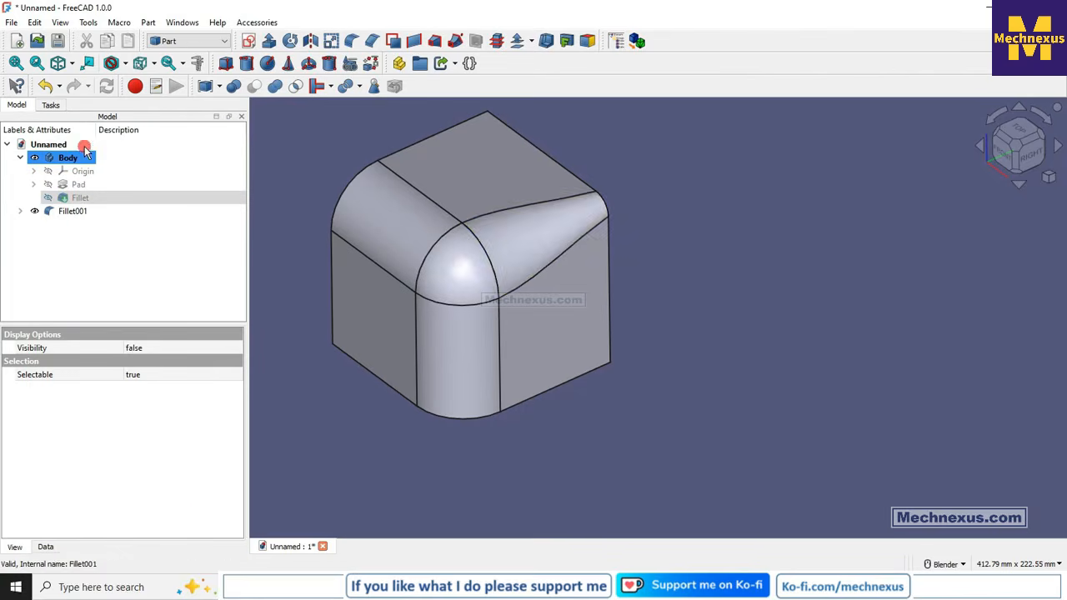
- Inspect the variable-radius fillet and its rounded corner from several angles and review its edge settings
middle_click_drag(505, 414, 458, 424)
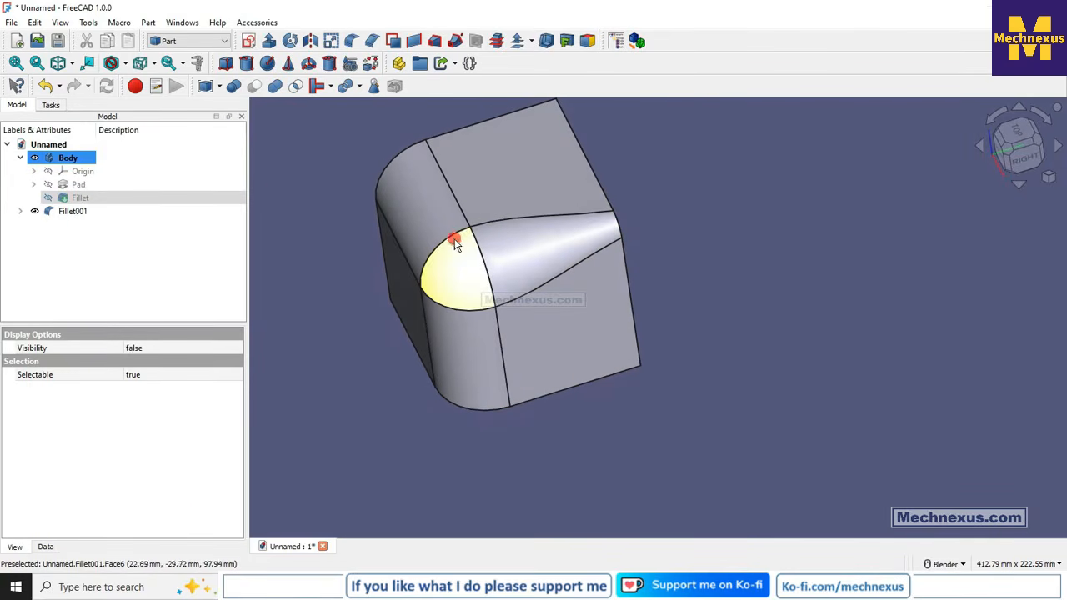
middle_click_drag(468, 397, 478, 329)
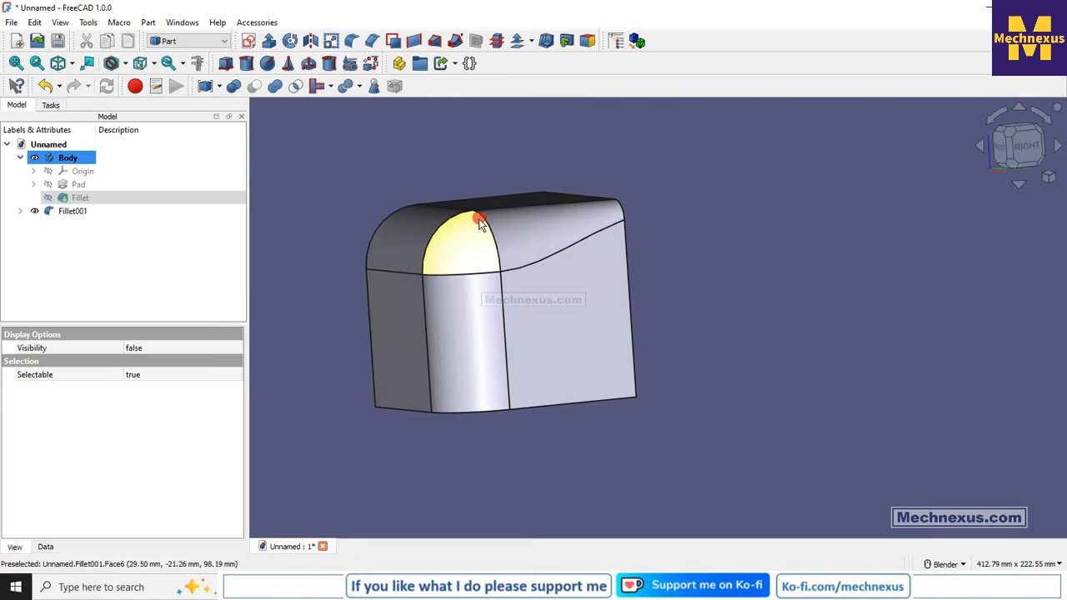
middle_click_drag(549, 348, 638, 370)
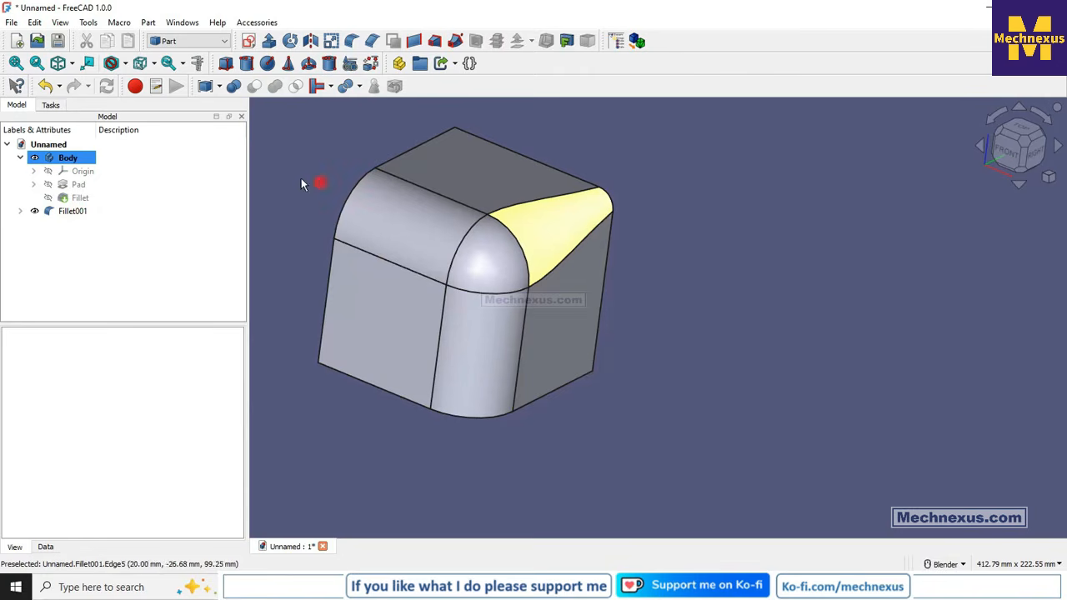
middle_click_drag(520, 238, 433, 227)
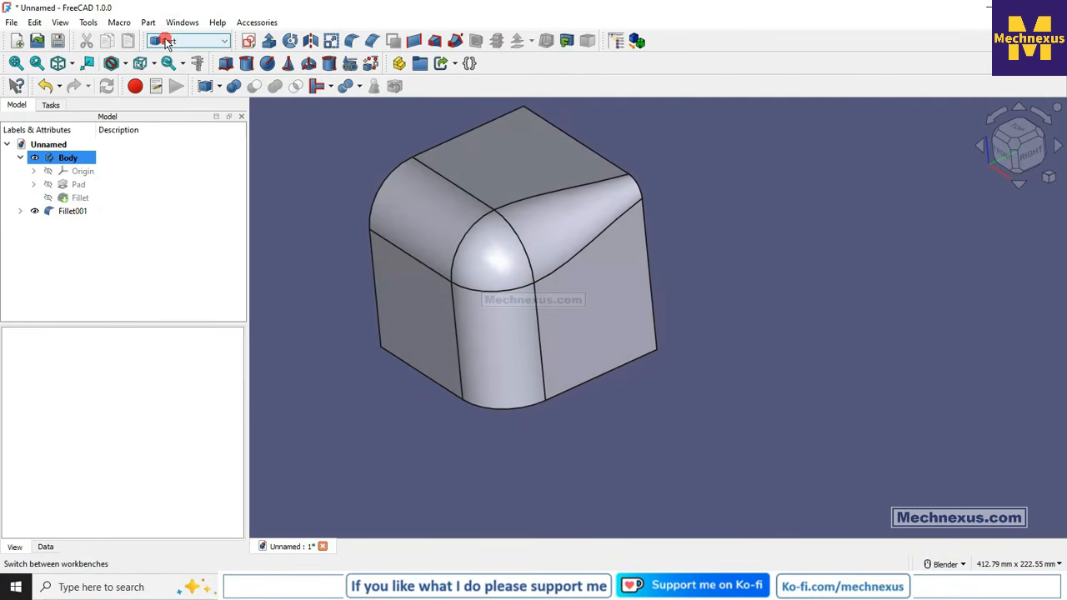
right_click(73, 210)
left_click(125, 9)
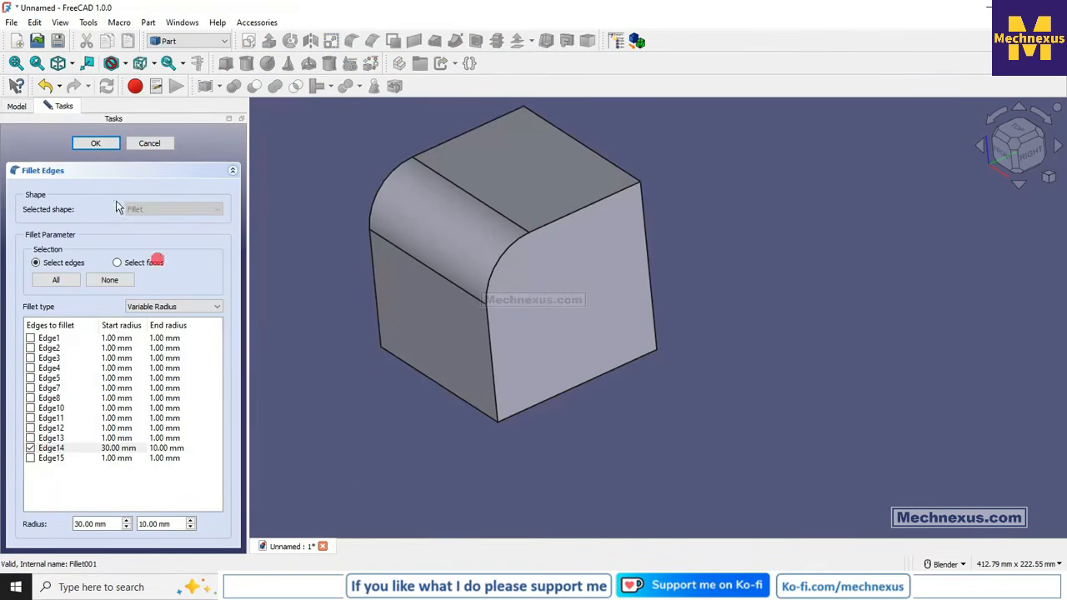
left_click(90, 143)
- Return the model to the isometric view and zoom out to show the whole filleted cube
middle_click_drag(415, 405, 372, 405)
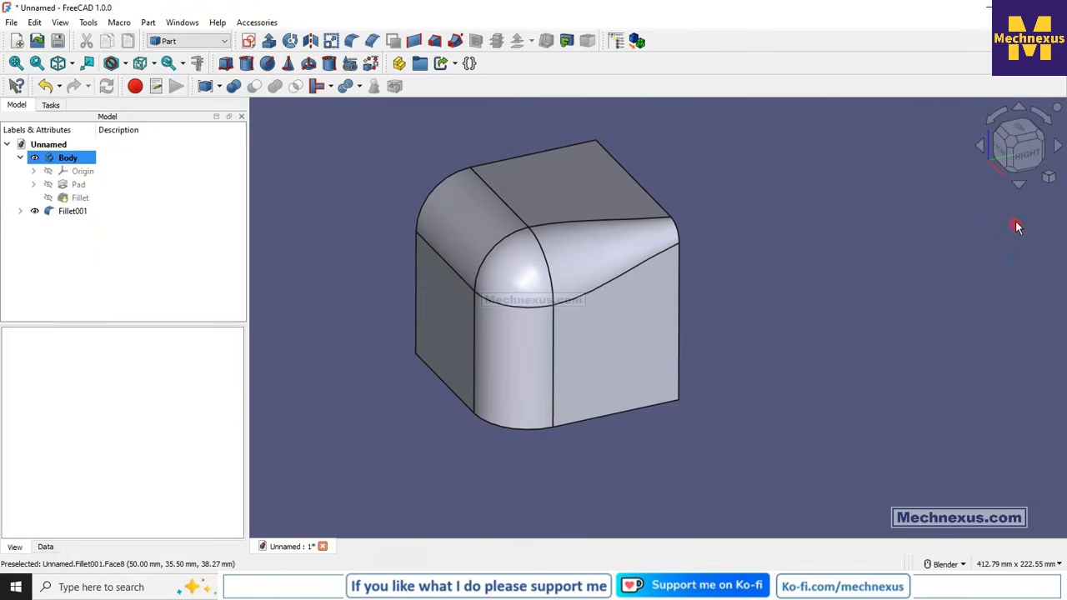
left_click(1048, 177)
left_click(956, 189)
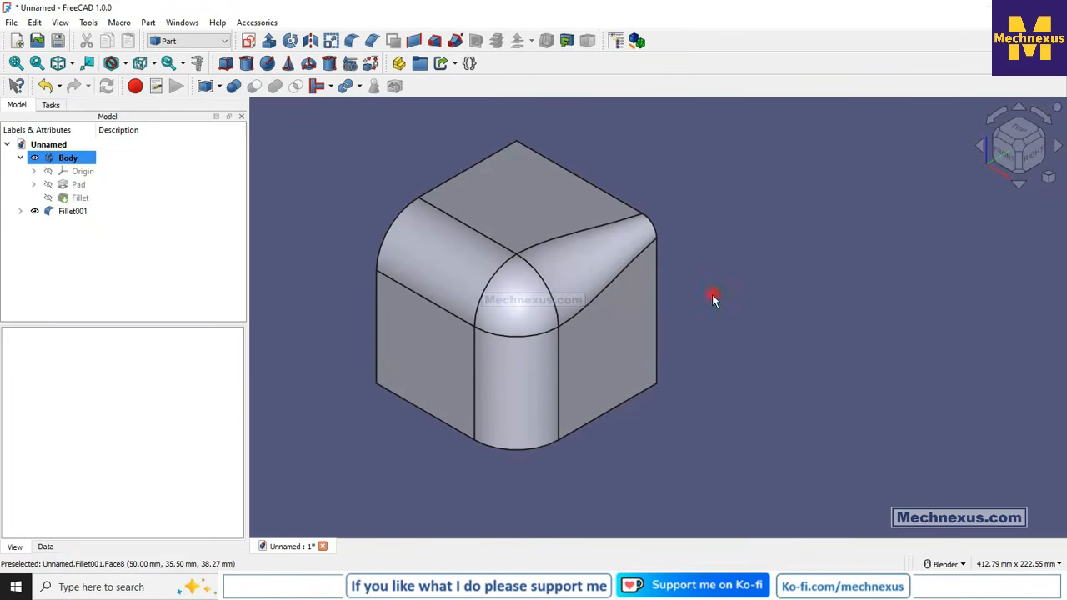
scroll(691, 292, "down", 1)
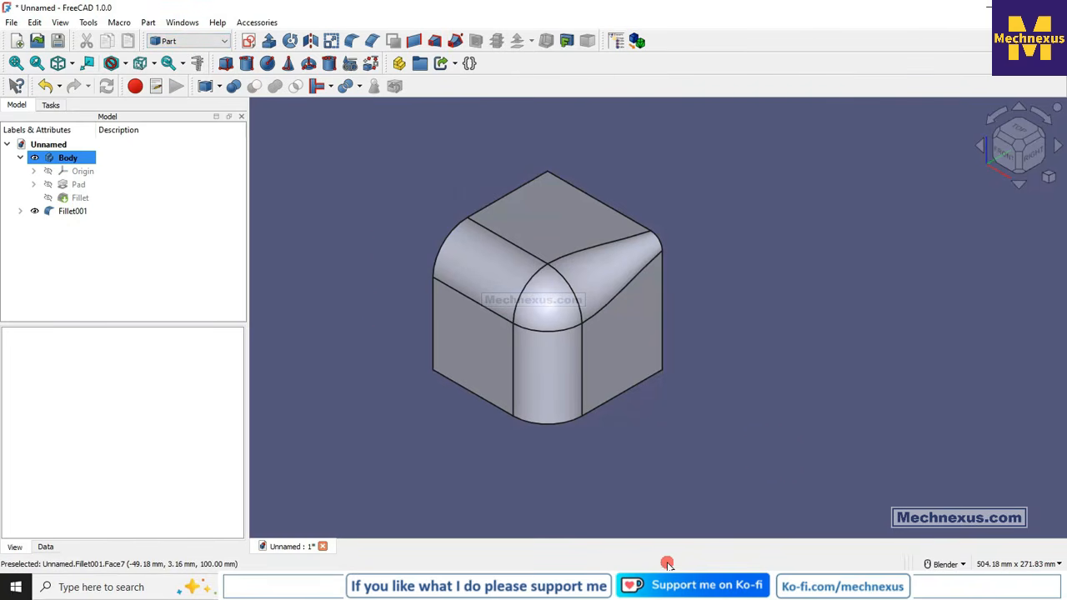
left_click(694, 587)
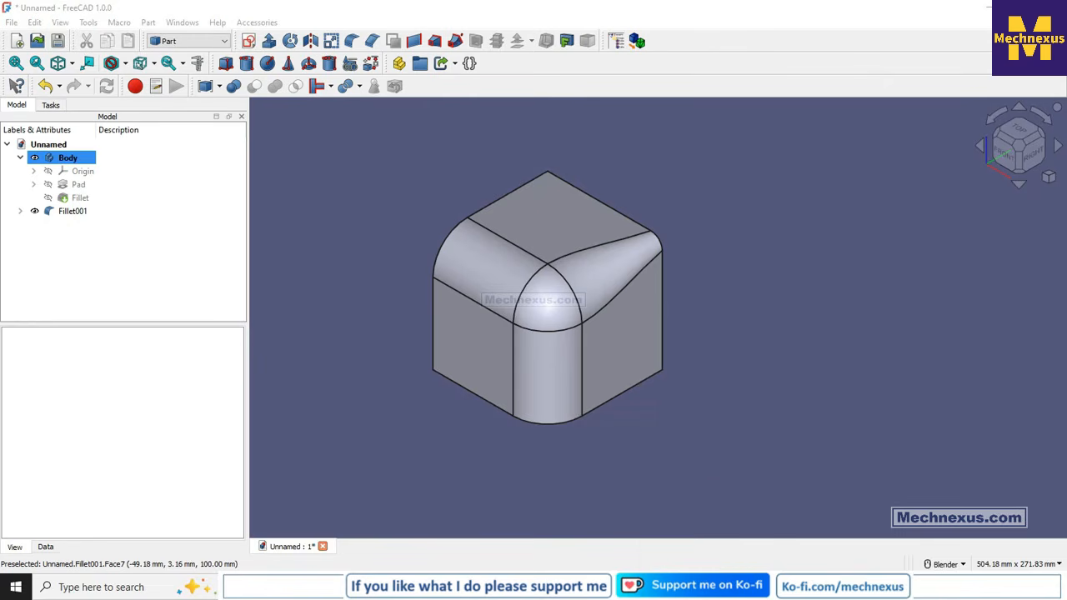